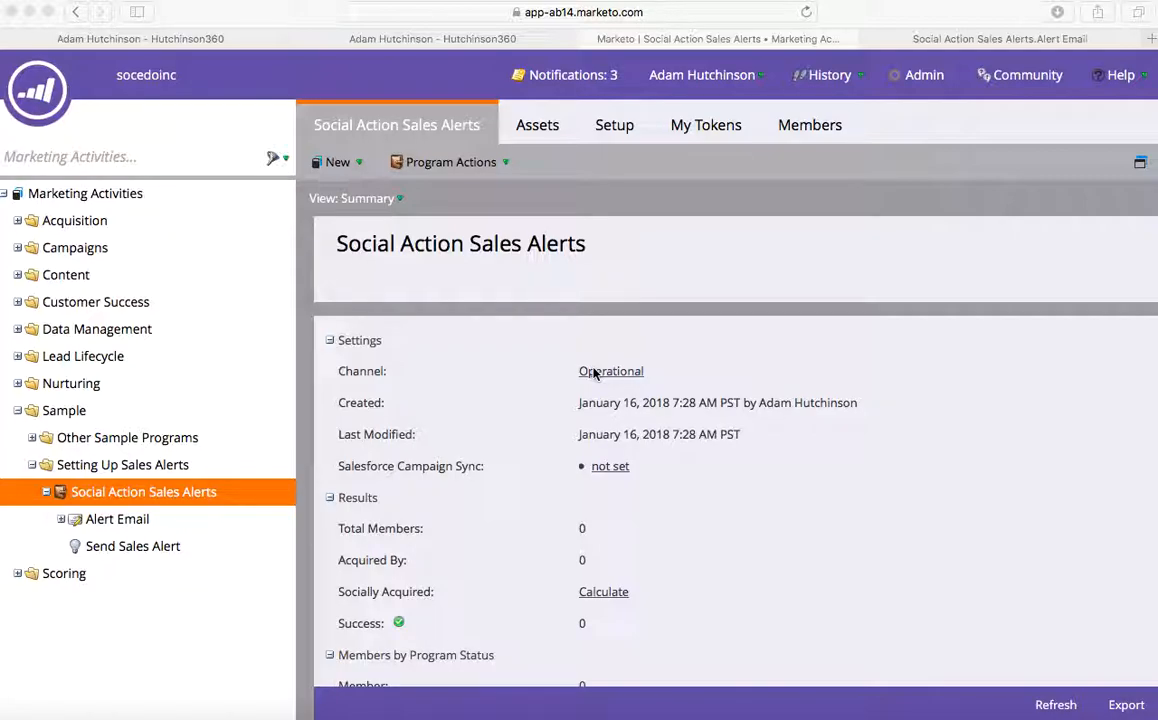
- In the lead's Activity Log, review the tweet in the Share Content activity details, then close them
click(147, 40)
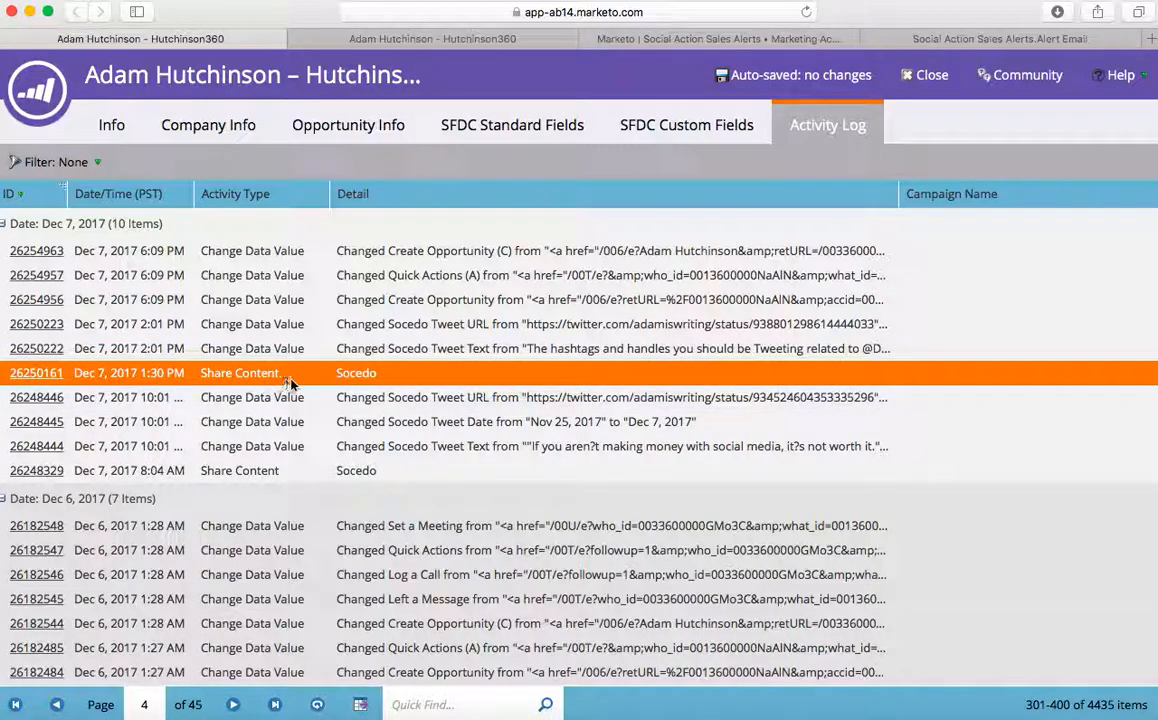
double_click(408, 381)
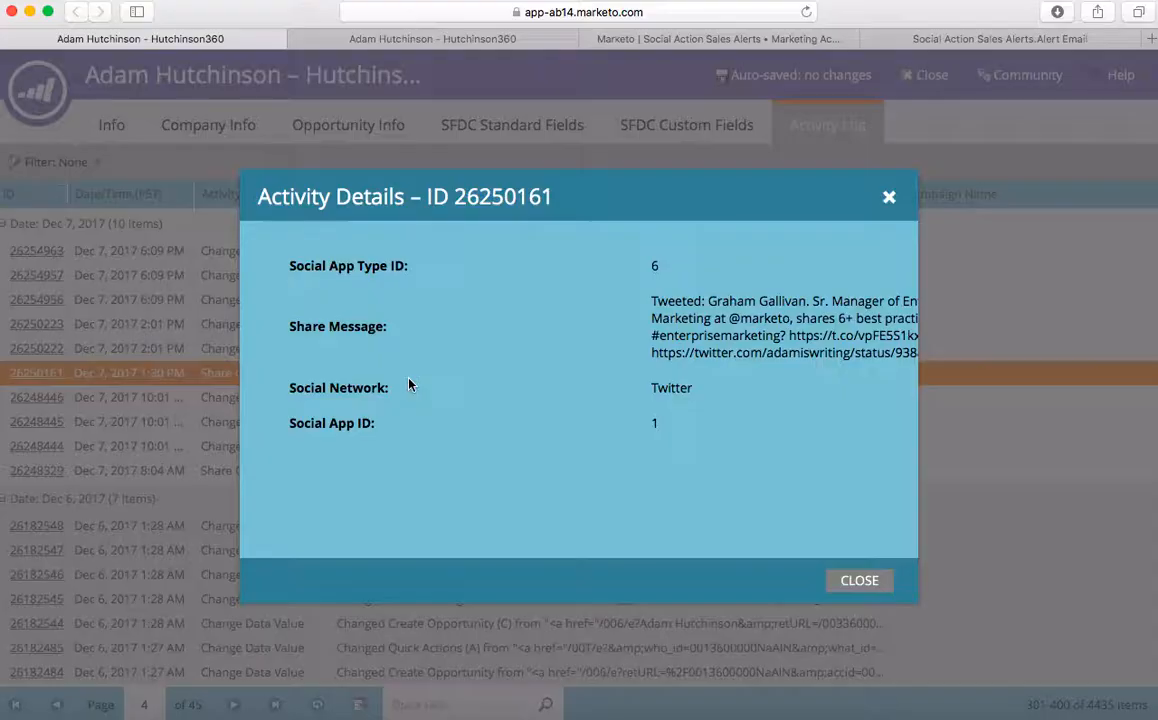
scroll(742, 390, right, 5)
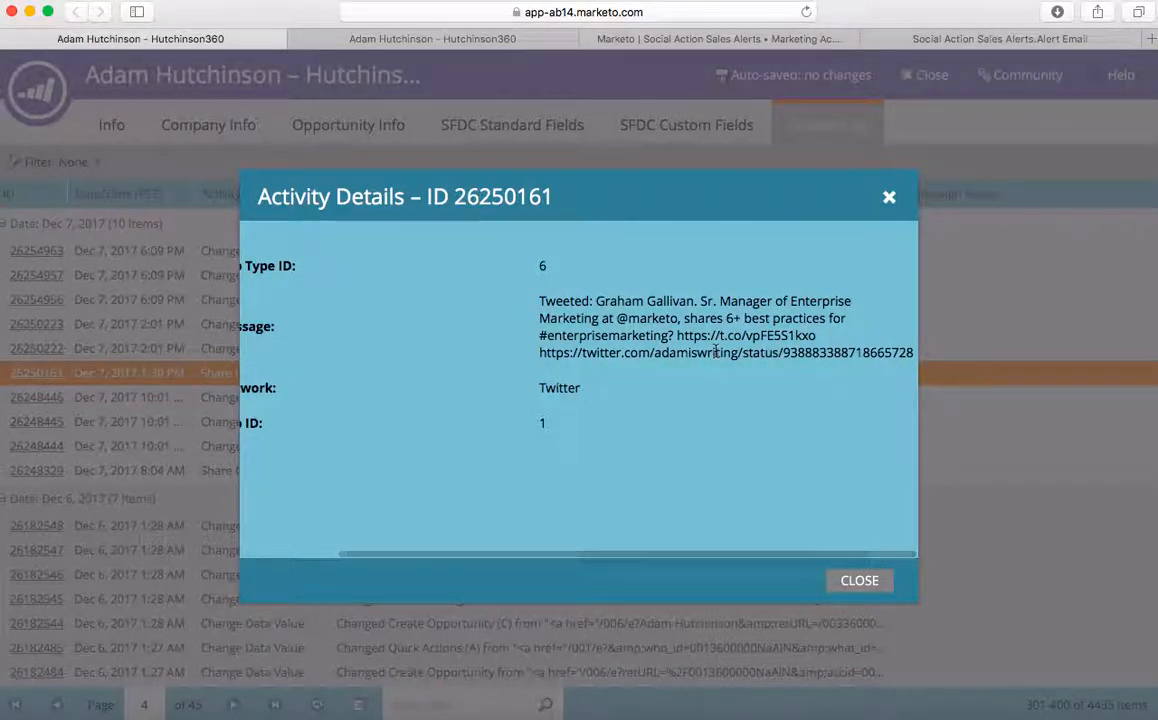
scroll(636, 372, left, 2)
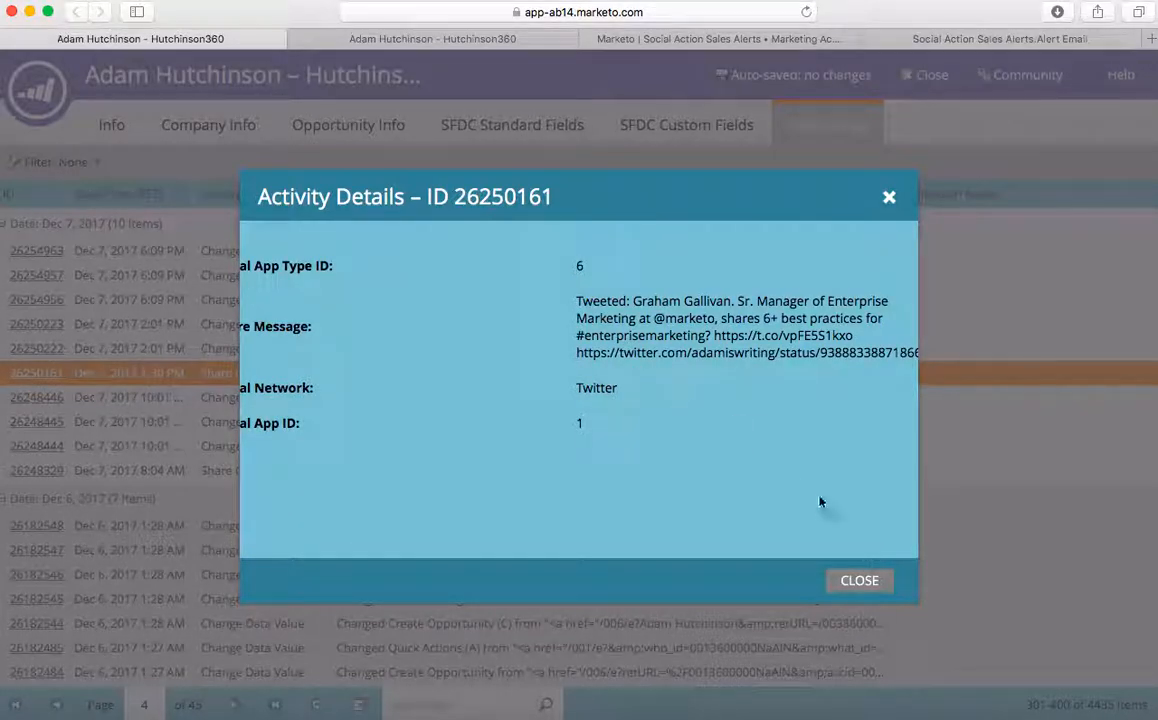
click(859, 581)
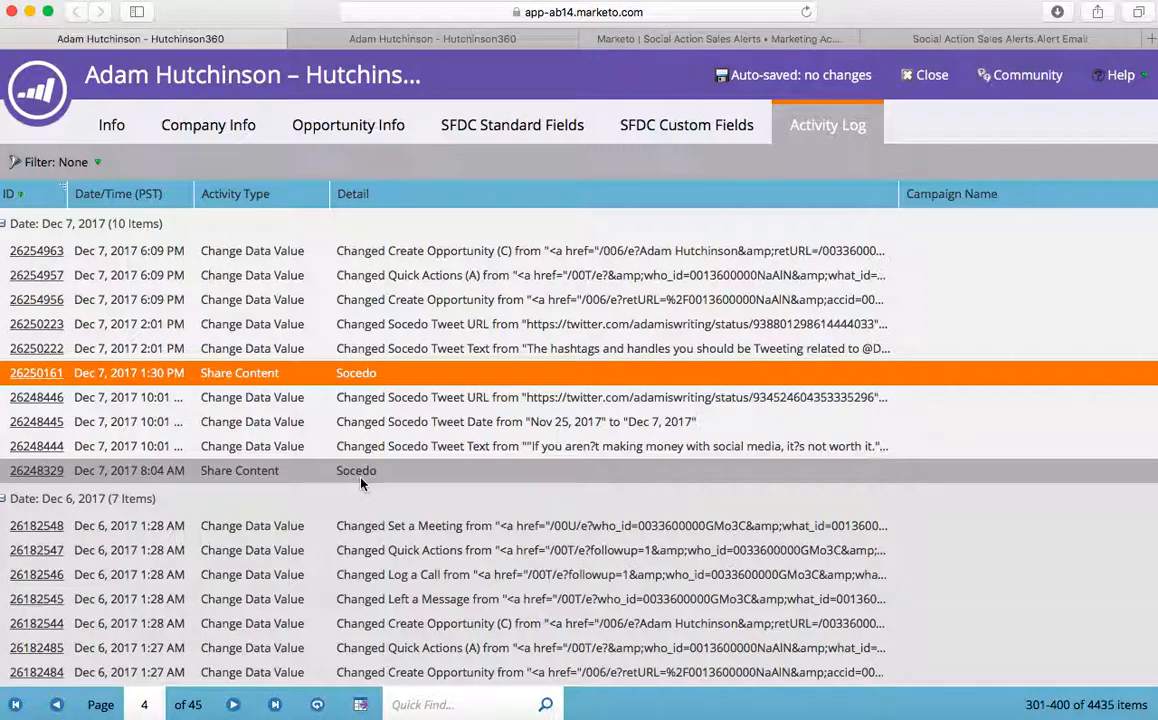
- Check the Socedo tweet fields on the lead's Info form, then return to the Social Action Sales Alerts program
click(390, 39)
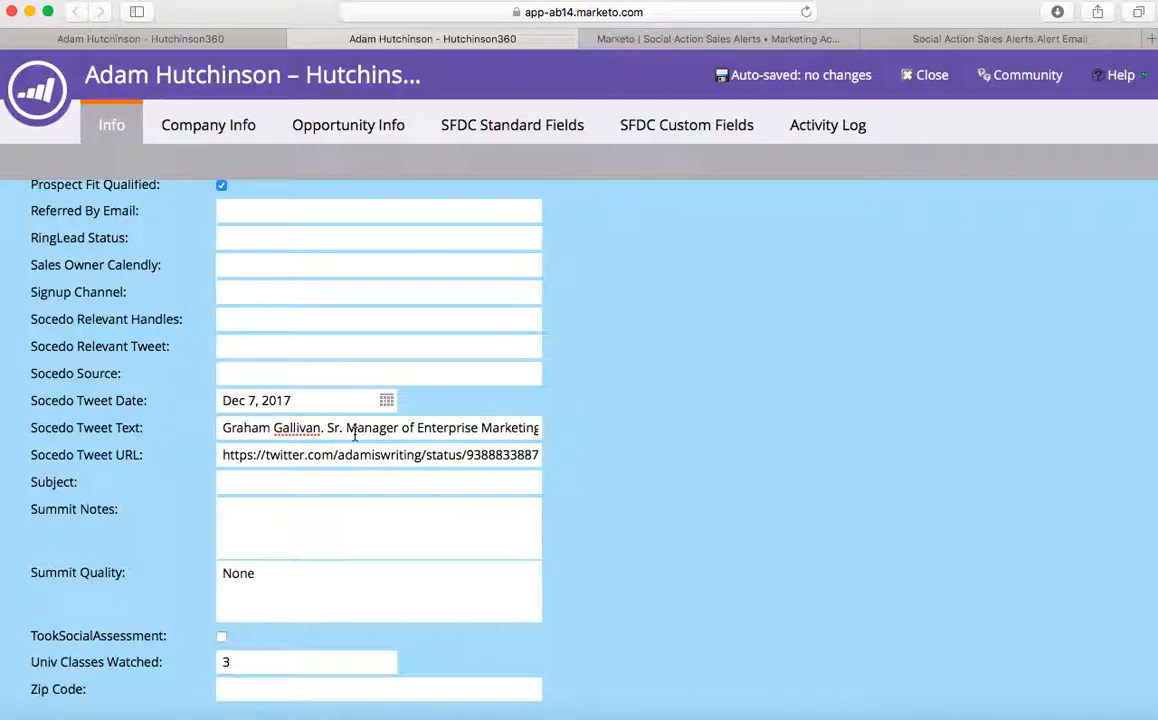
click(703, 39)
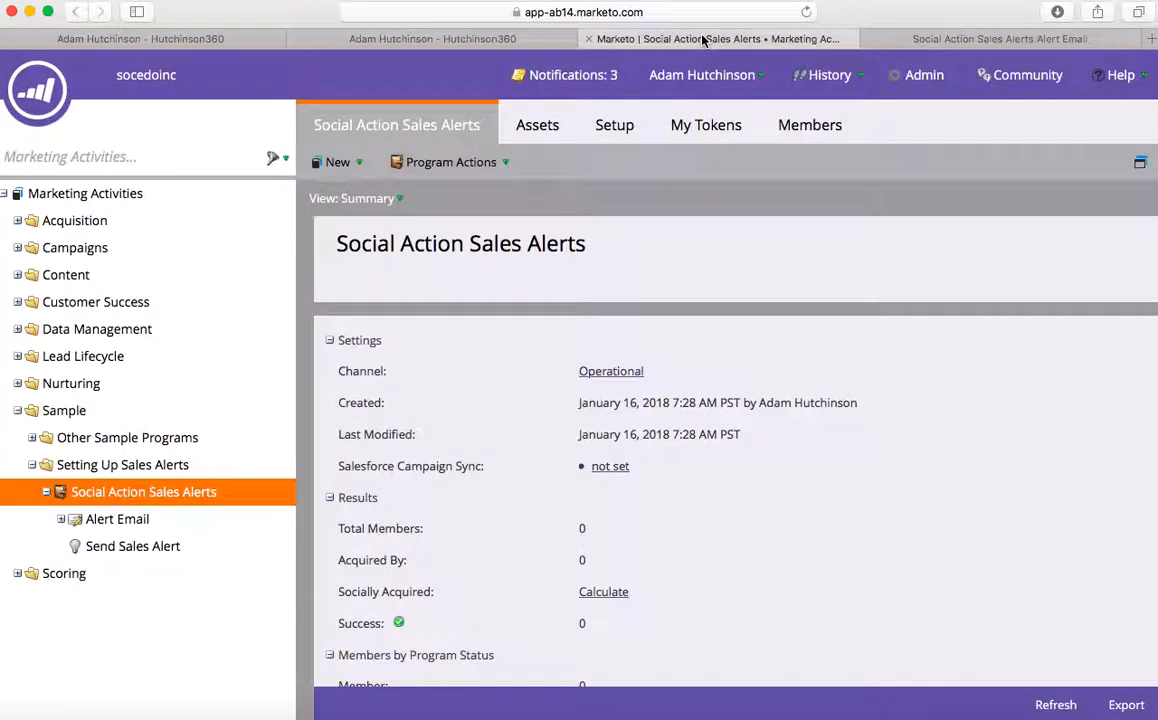
- Select Alert Email in the Marketing Activities tree and view it in the email designer
click(156, 528)
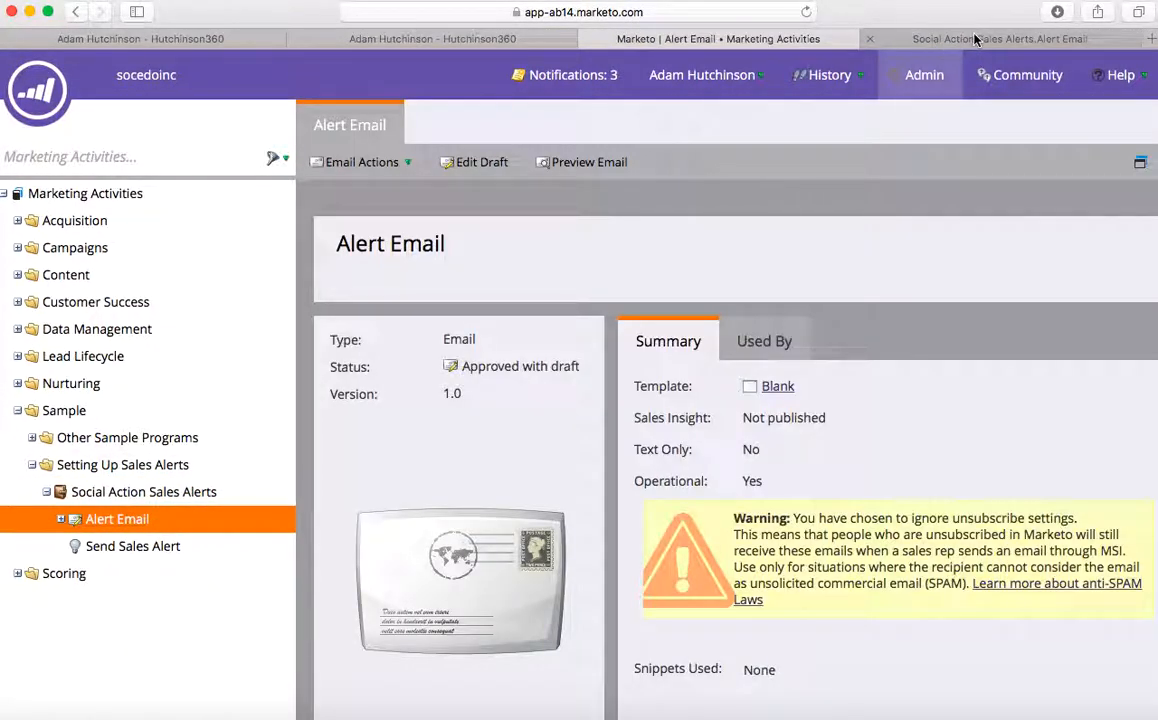
click(888, 38)
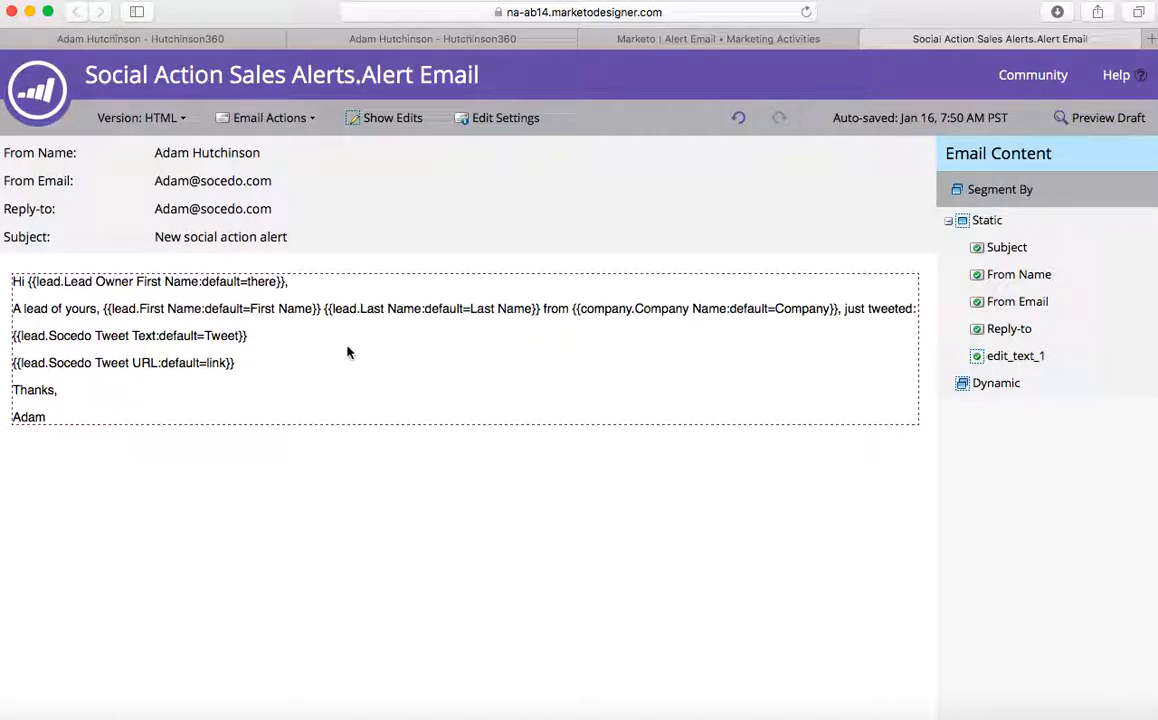
- Append ': World Economic Forum' to the Alert Email subject line
click(309, 240)
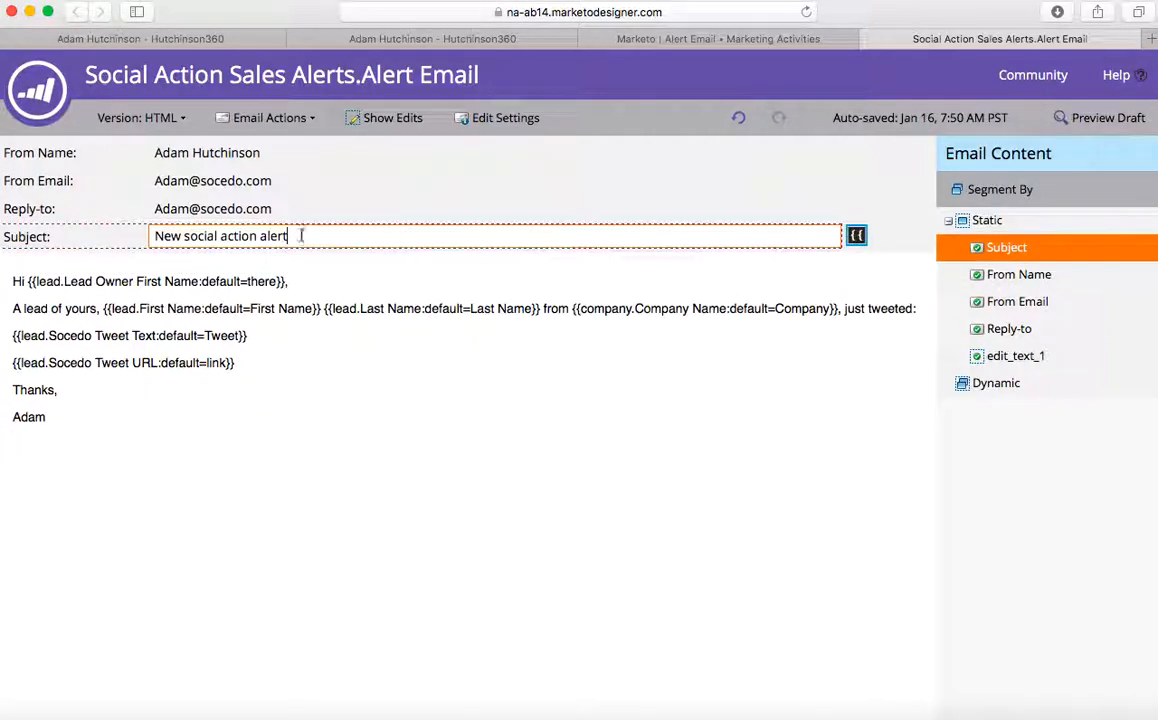
text(: World Economic)
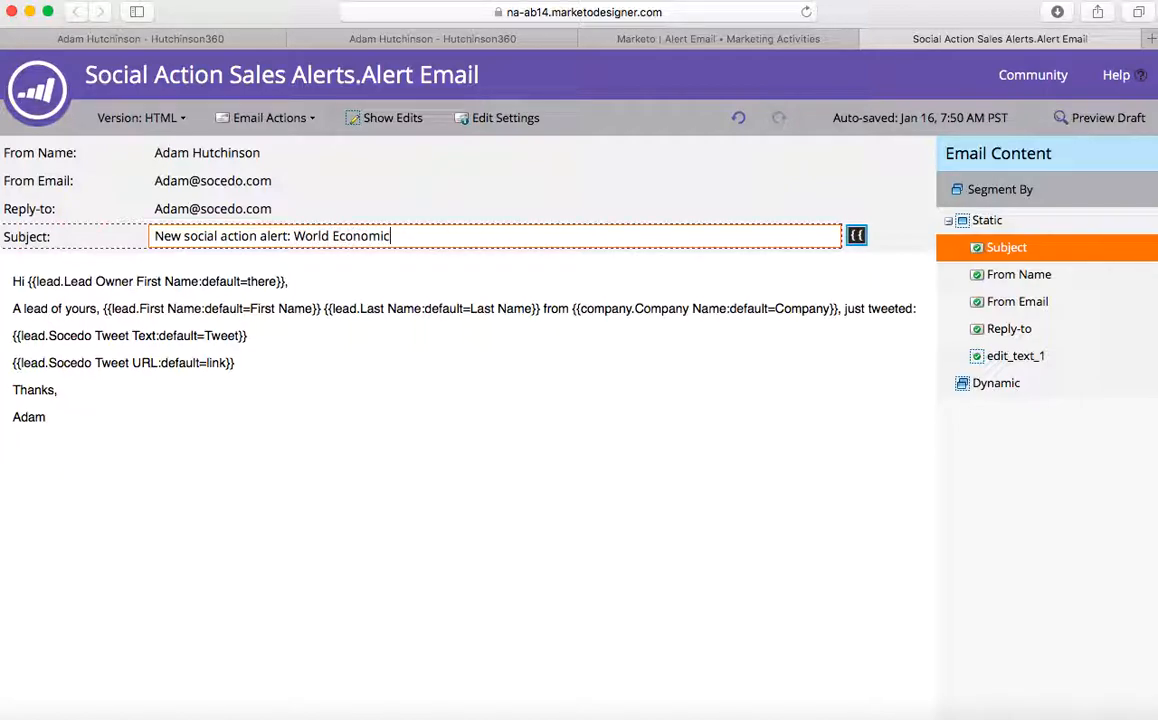
text( Forum)
click(293, 485)
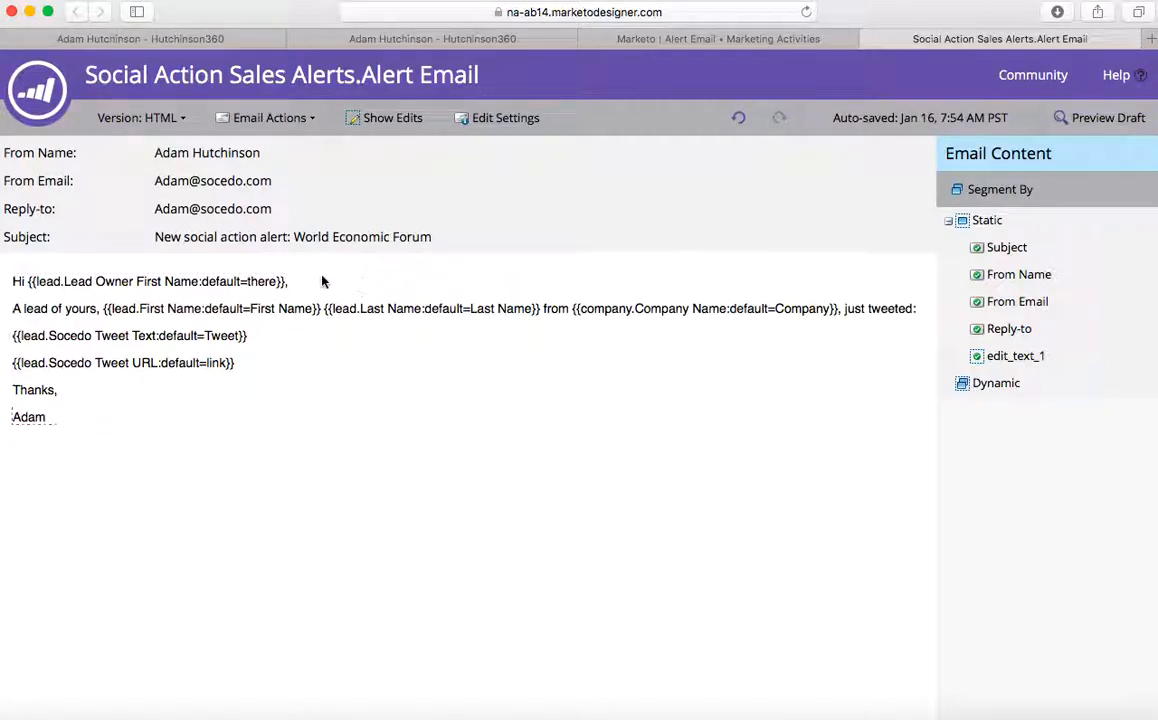
- Insert 'Make sure they know we're sponsoring!!' above Thanks in the email body section and save
double_click(274, 380)
click(388, 462)
text(M)
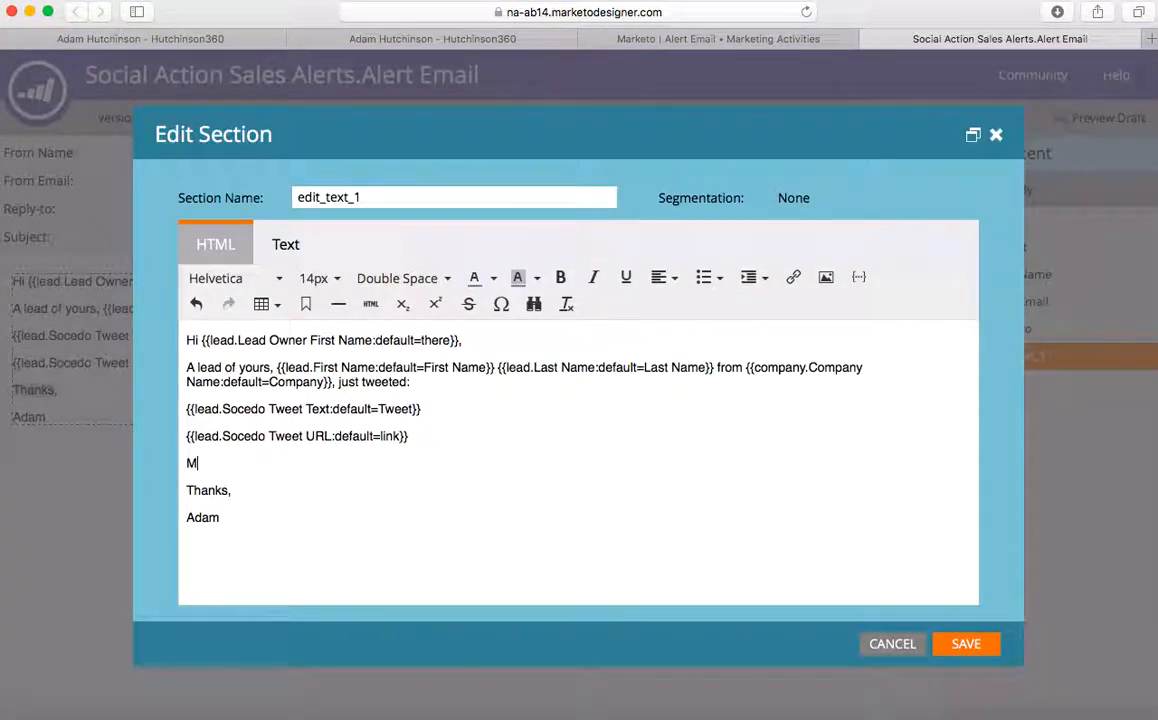
text(ake sure they know)
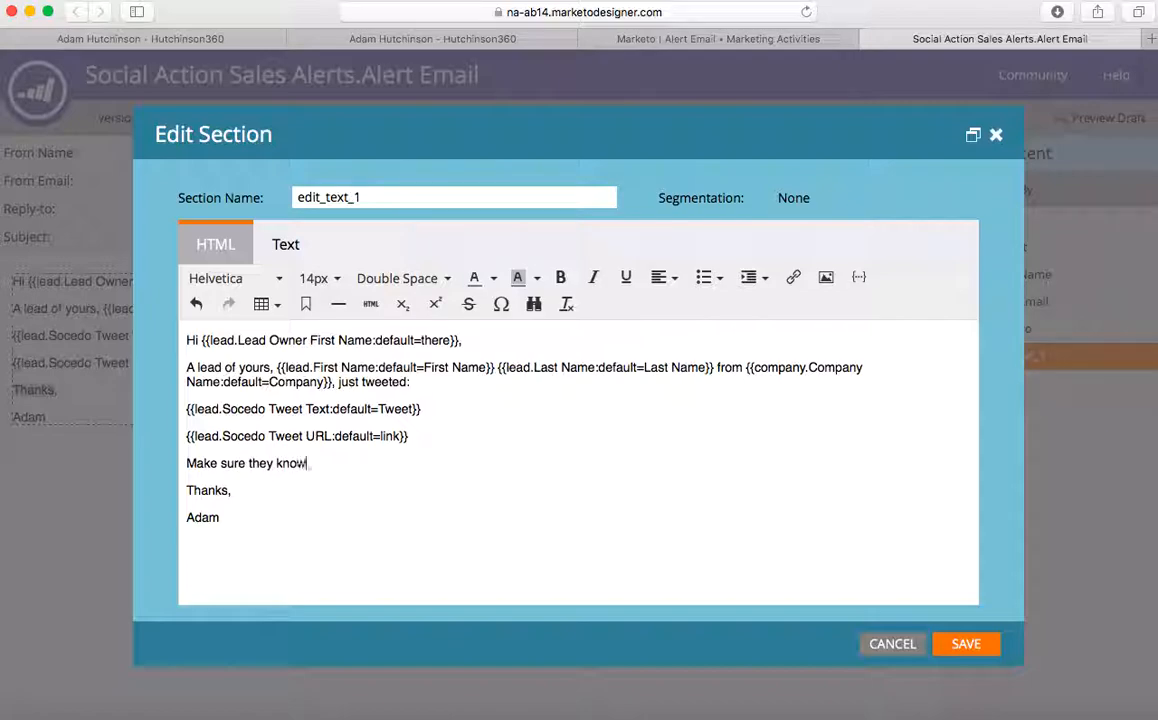
text( we're sponsoring!!)
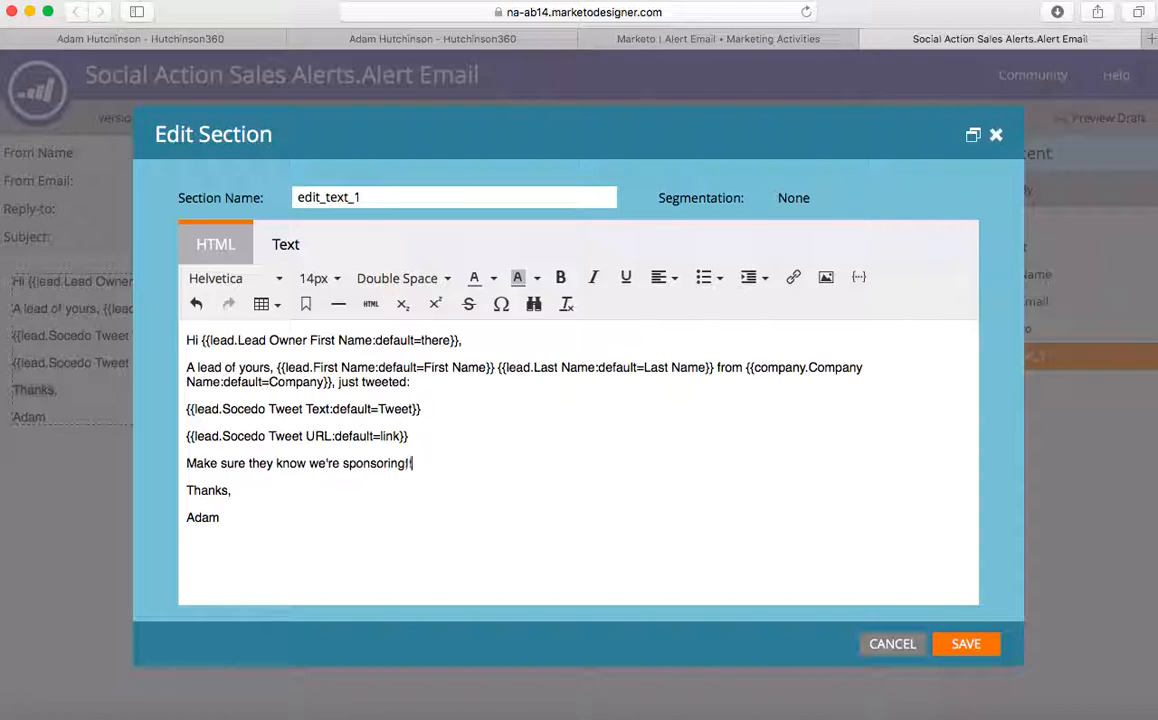
click(988, 653)
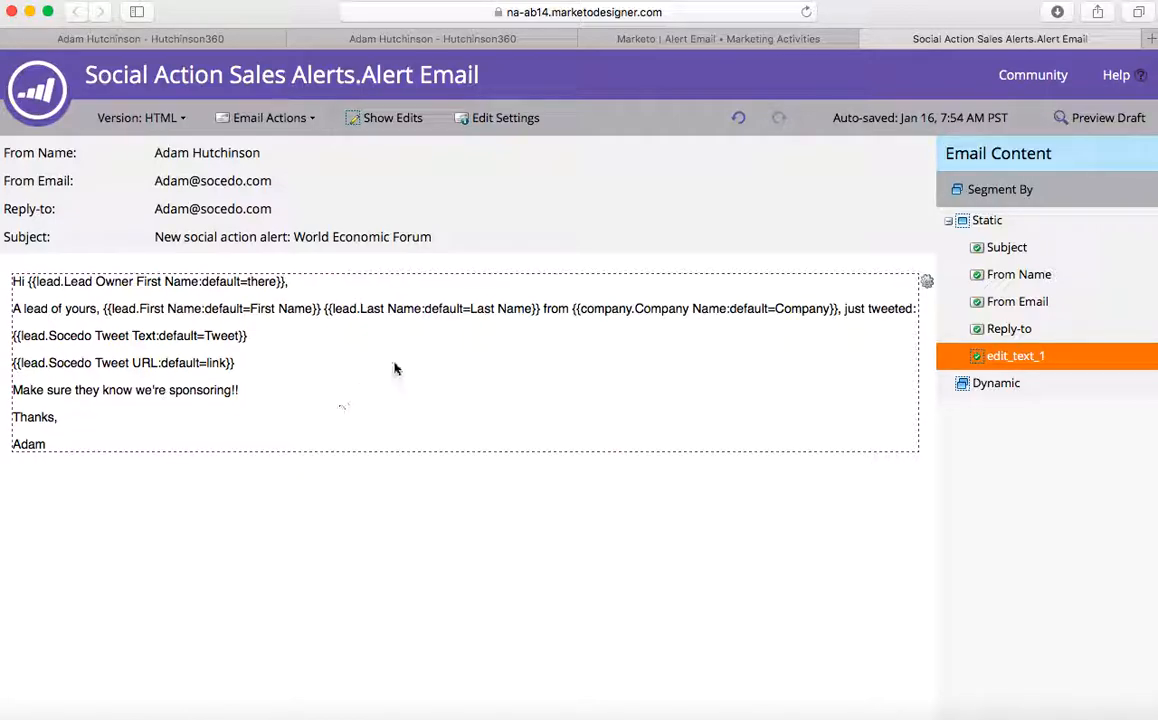
- Close the email editor and approve the Alert Email draft
click(869, 40)
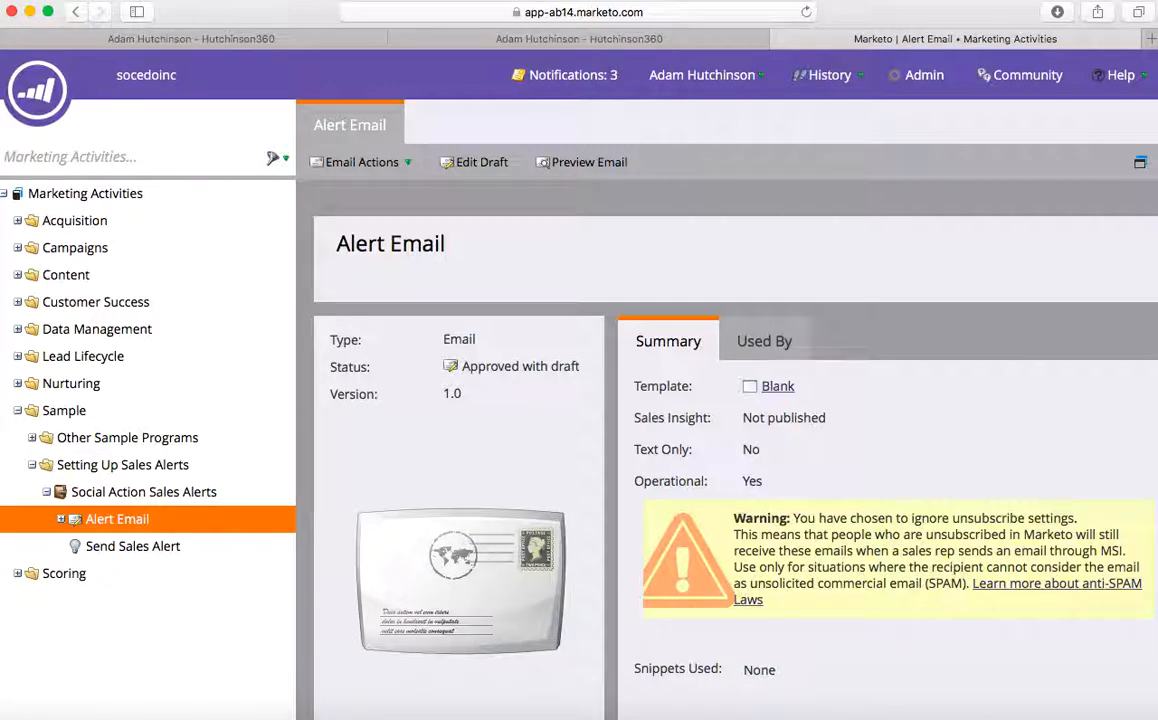
click(398, 165)
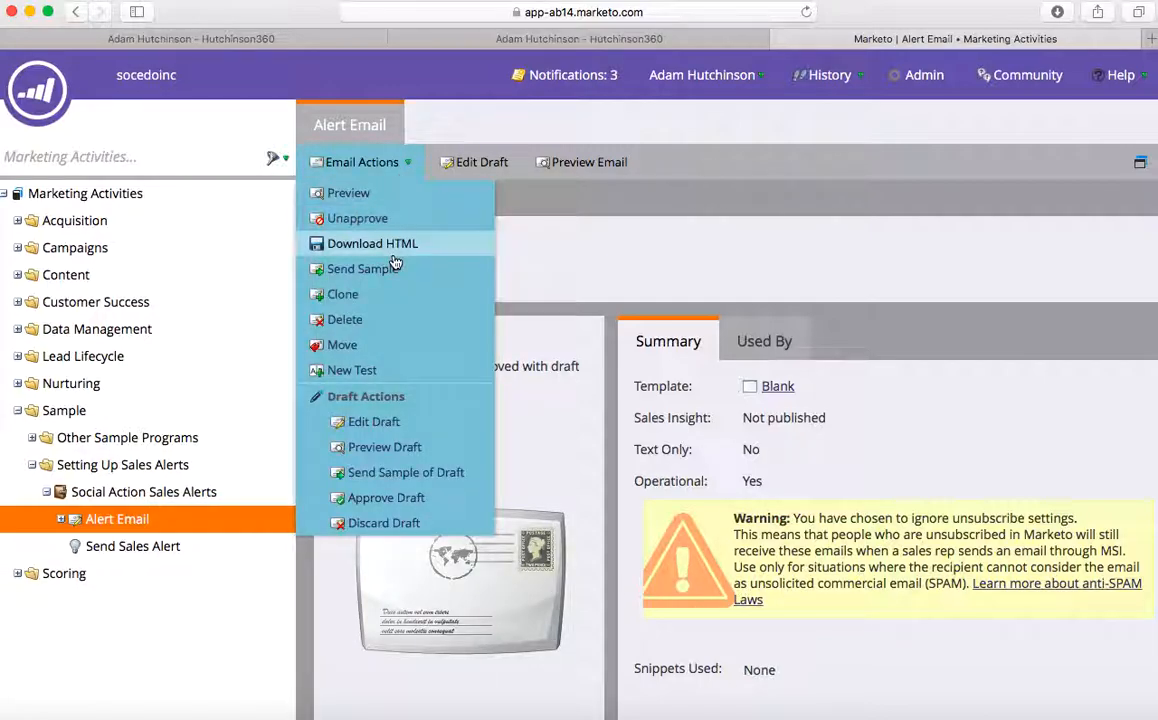
click(385, 499)
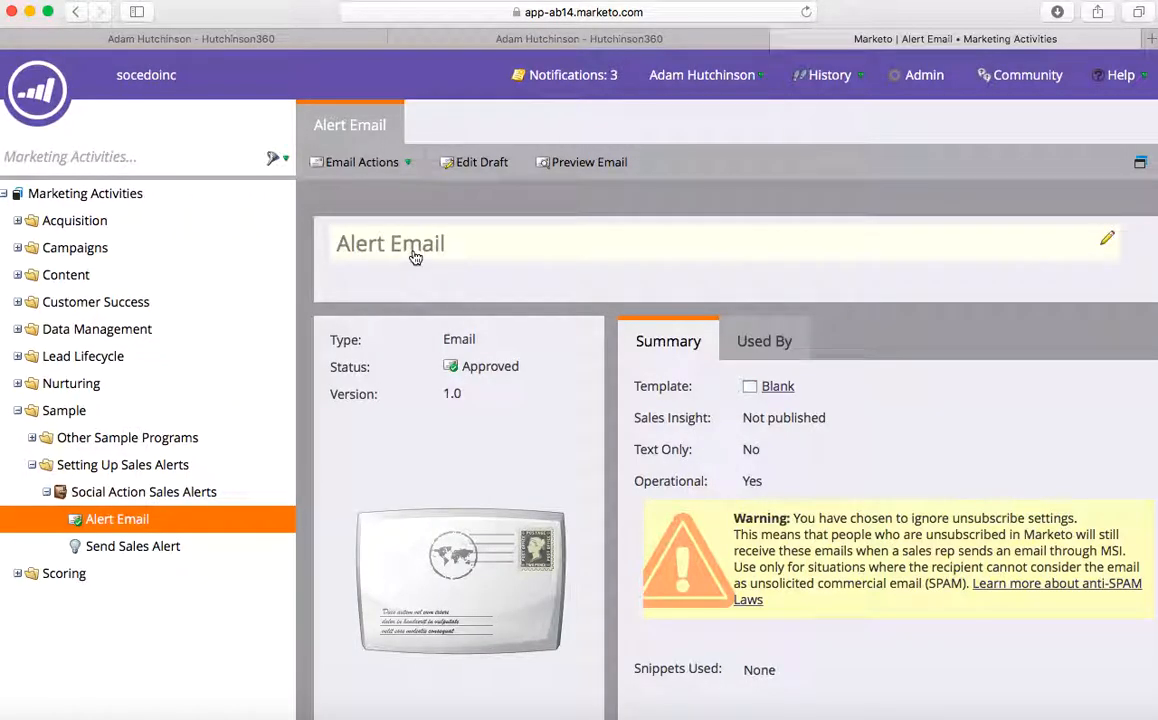
- Rename the email to 'Alert Email - World Economic Forum'
click(415, 257)
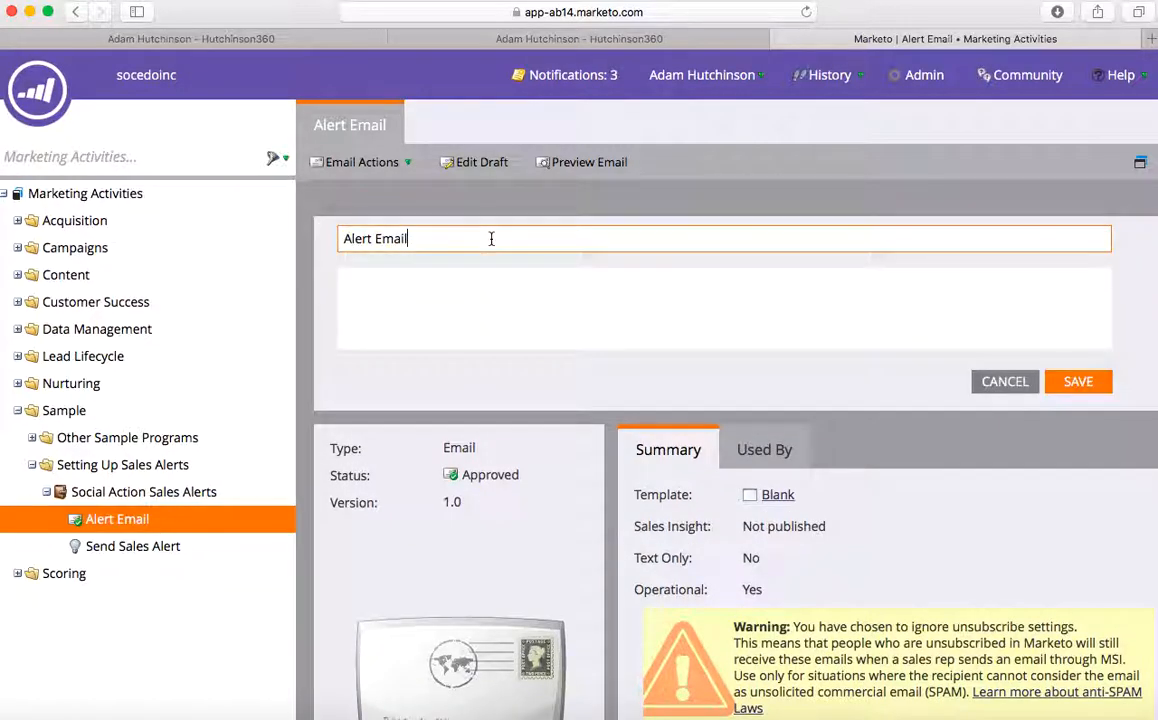
text(World Economic Forum)
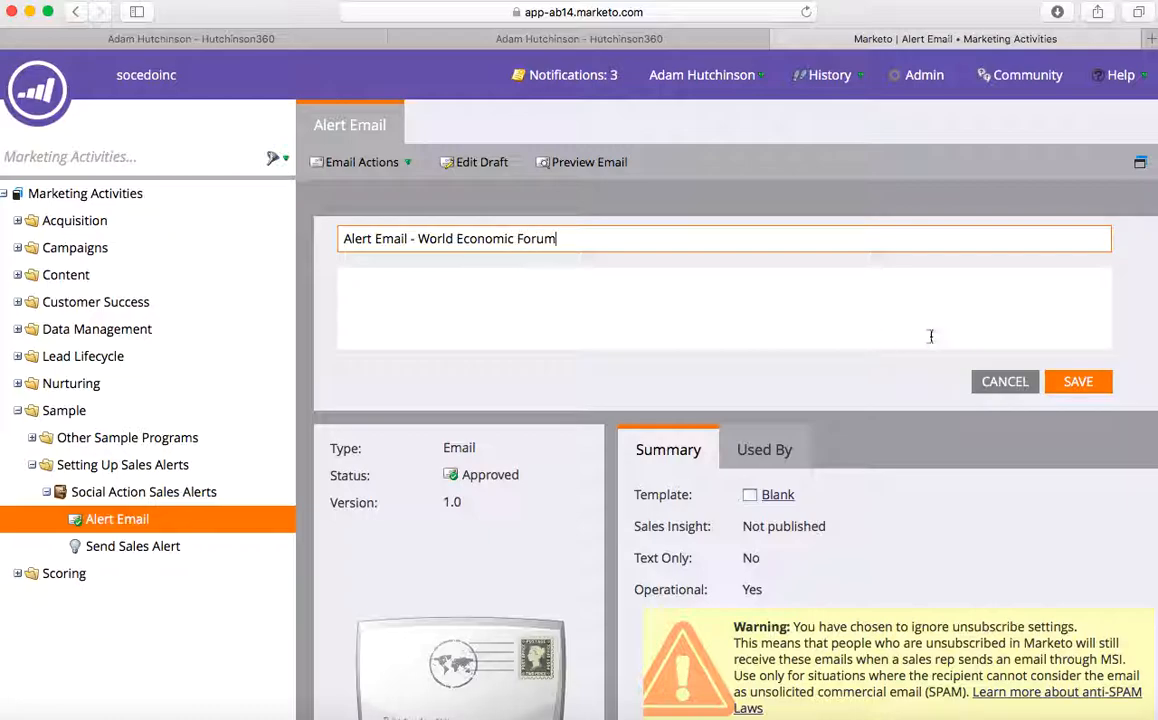
click(1078, 386)
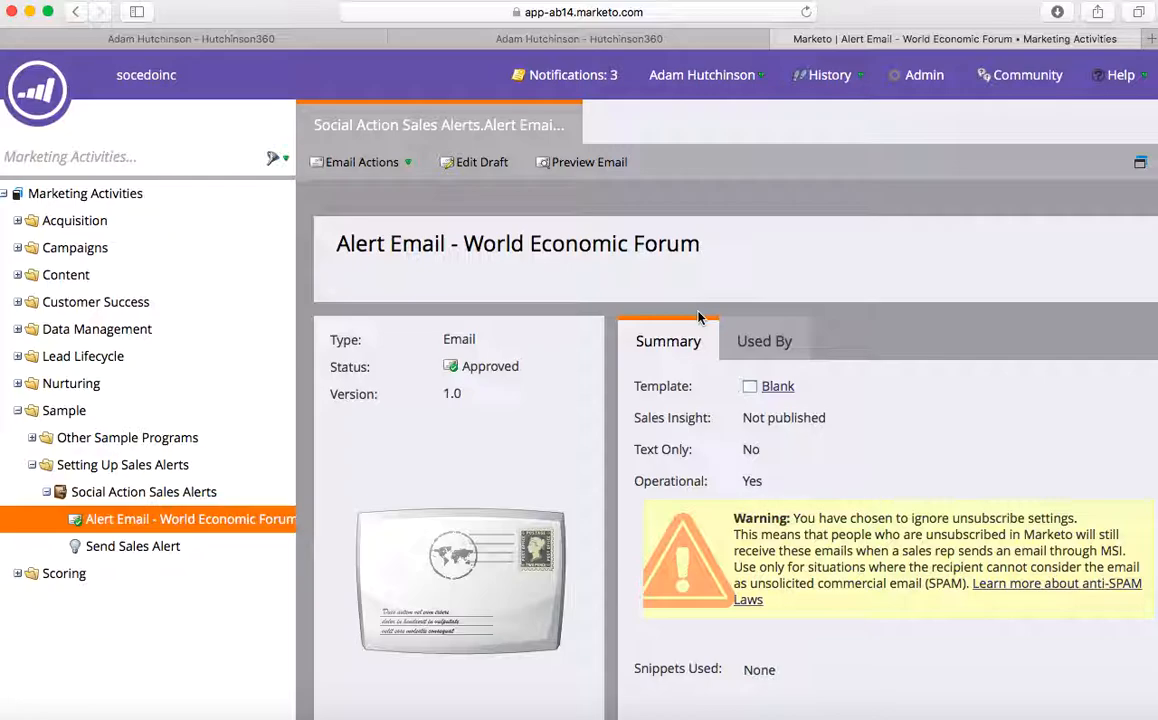
- Open the empty Smart List of the Send Sales Alert campaign
click(137, 550)
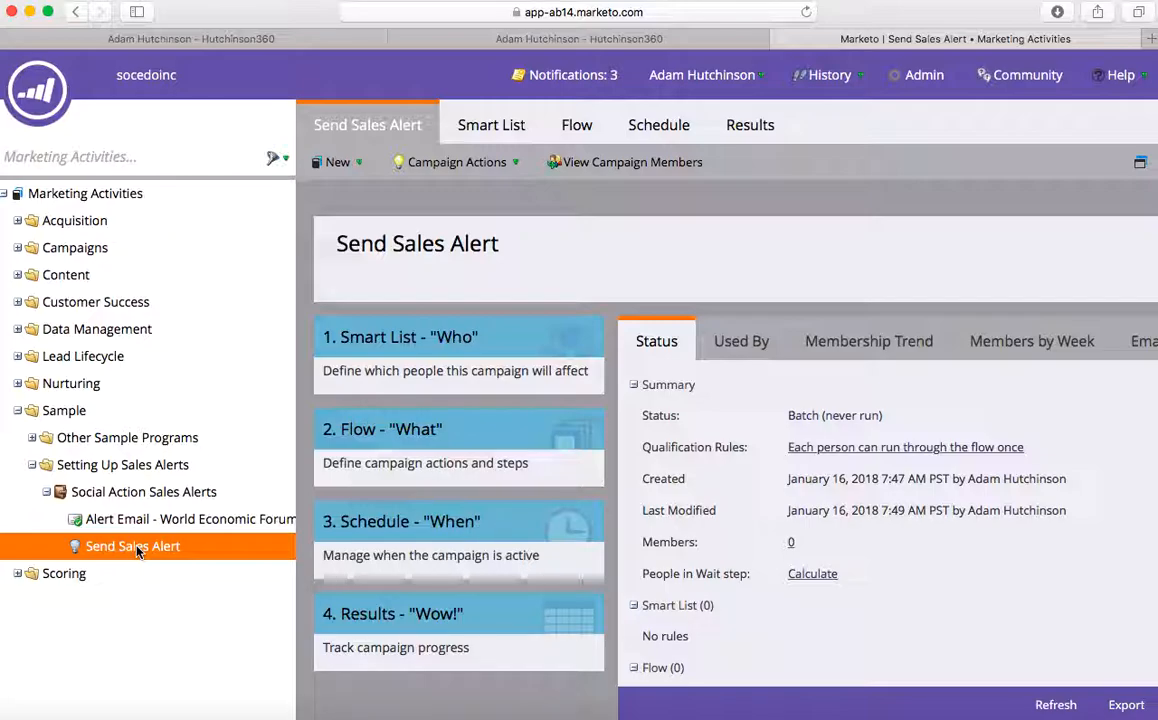
click(490, 125)
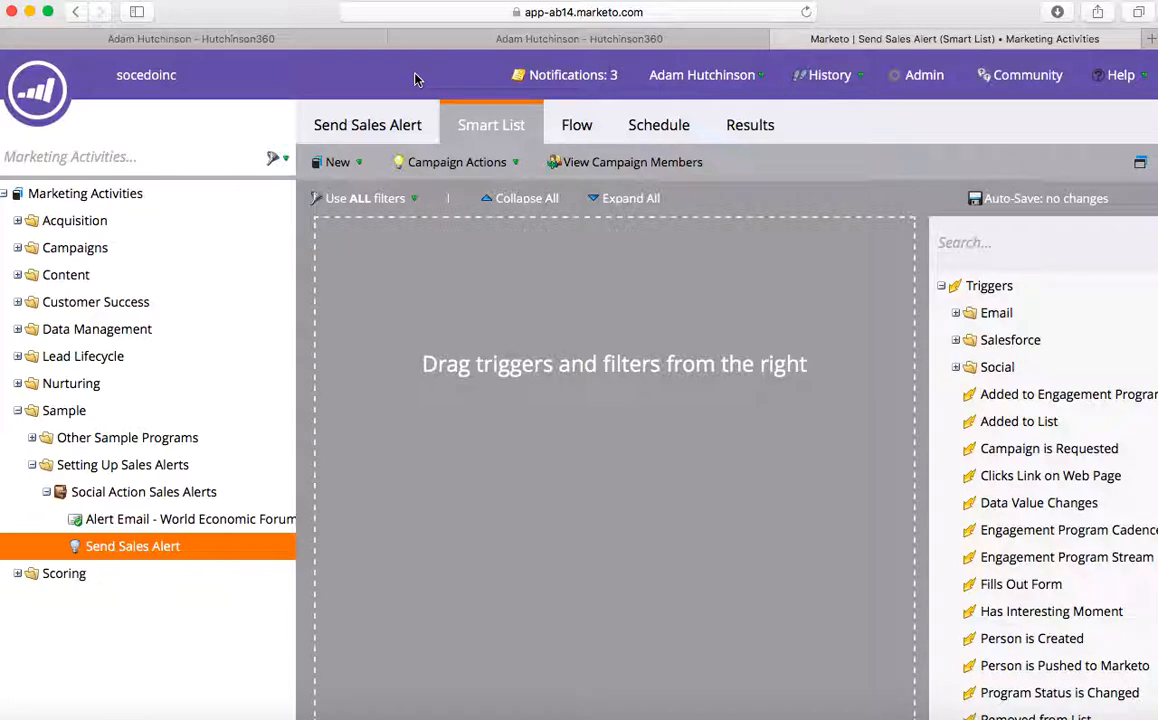
- Add a Data Value Changes trigger on Socedo Tweet Text, then search the list for 'status'
click(982, 245)
text(data value chang)
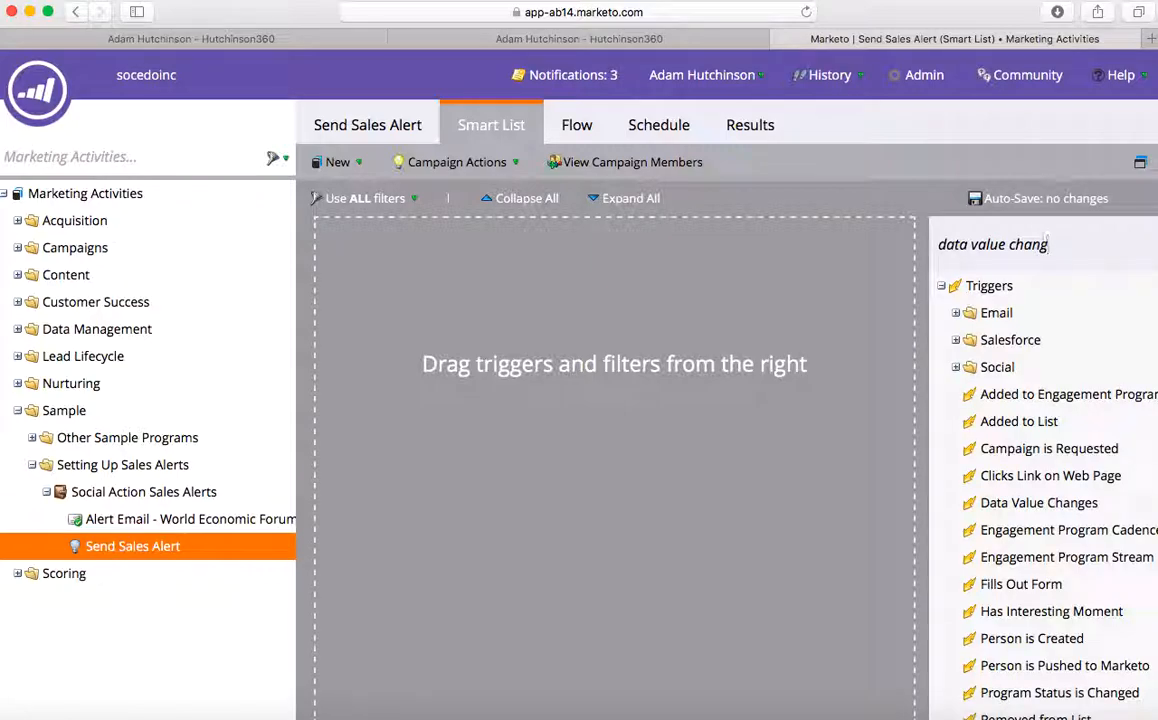
drag(1039, 318, 481, 328)
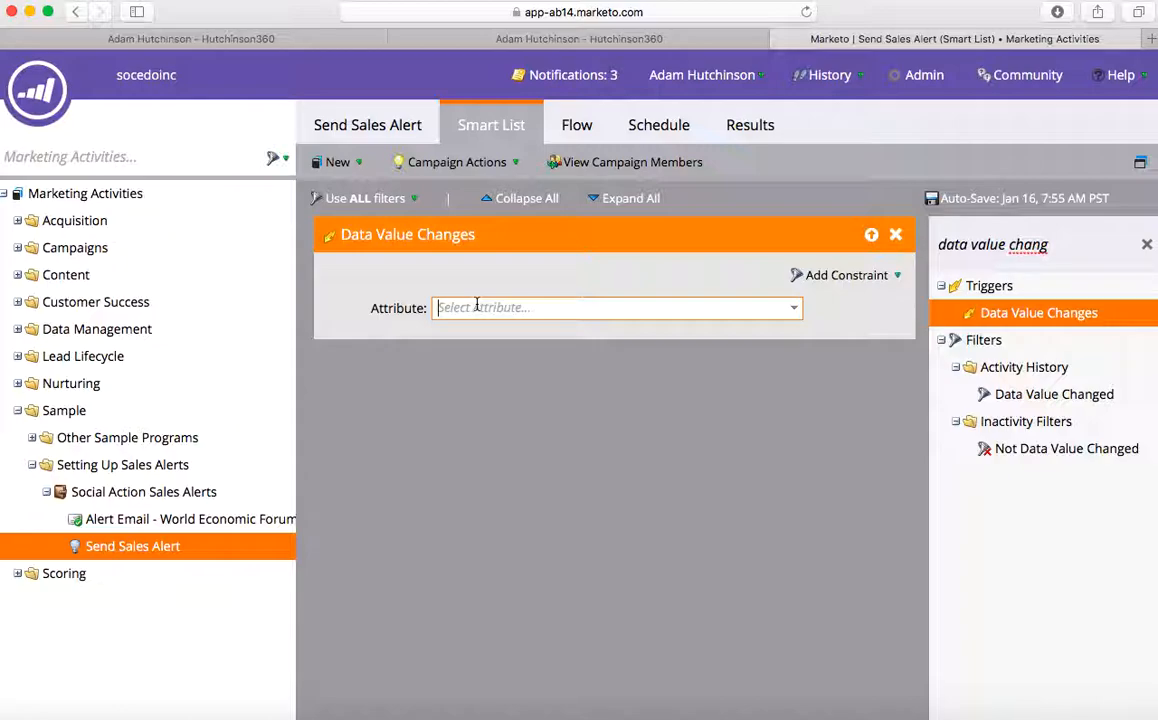
text(socedo tweet)
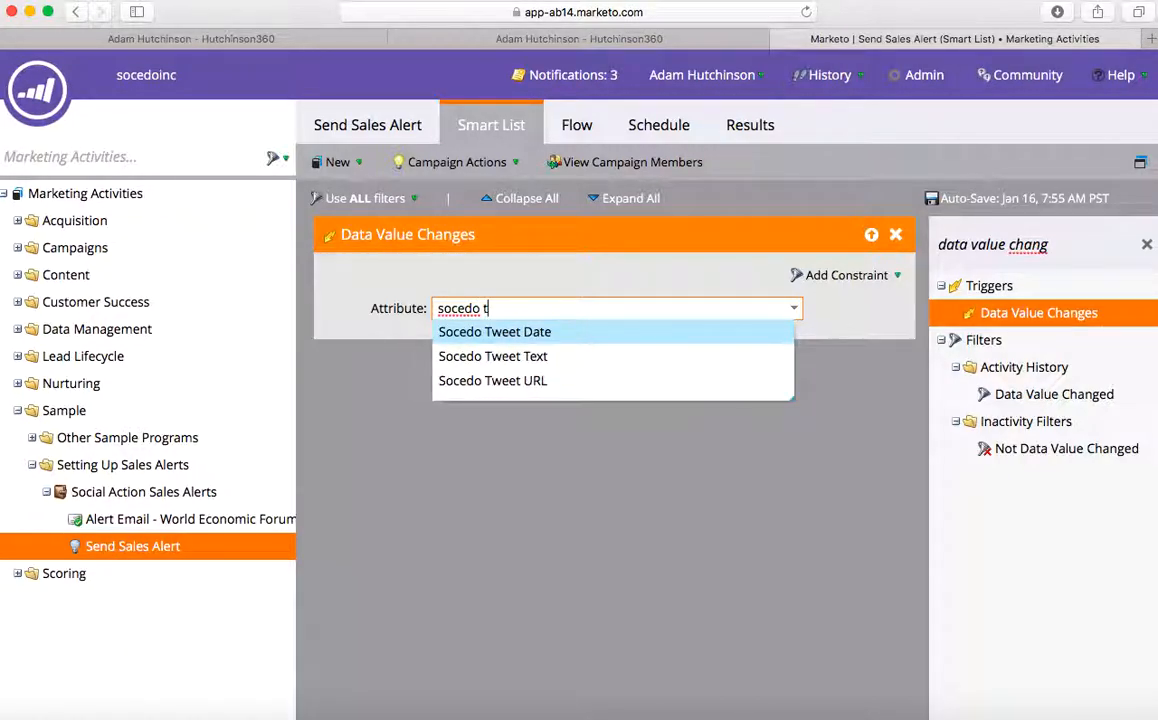
click(500, 356)
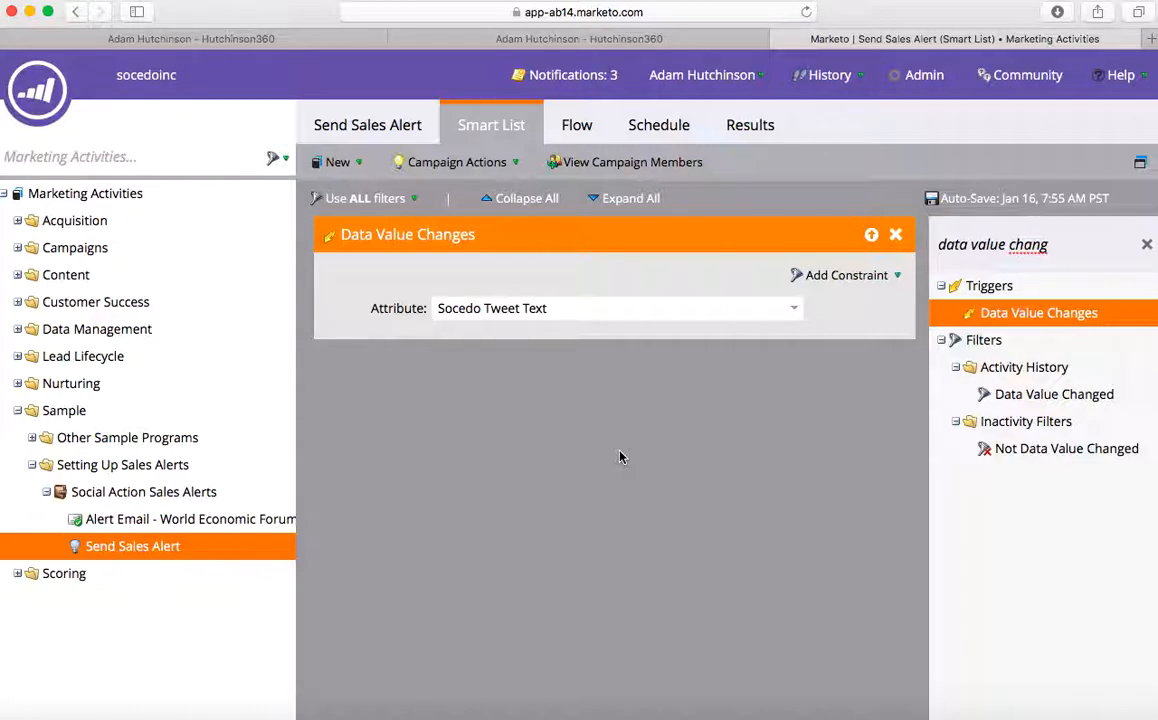
triple_click(1029, 245)
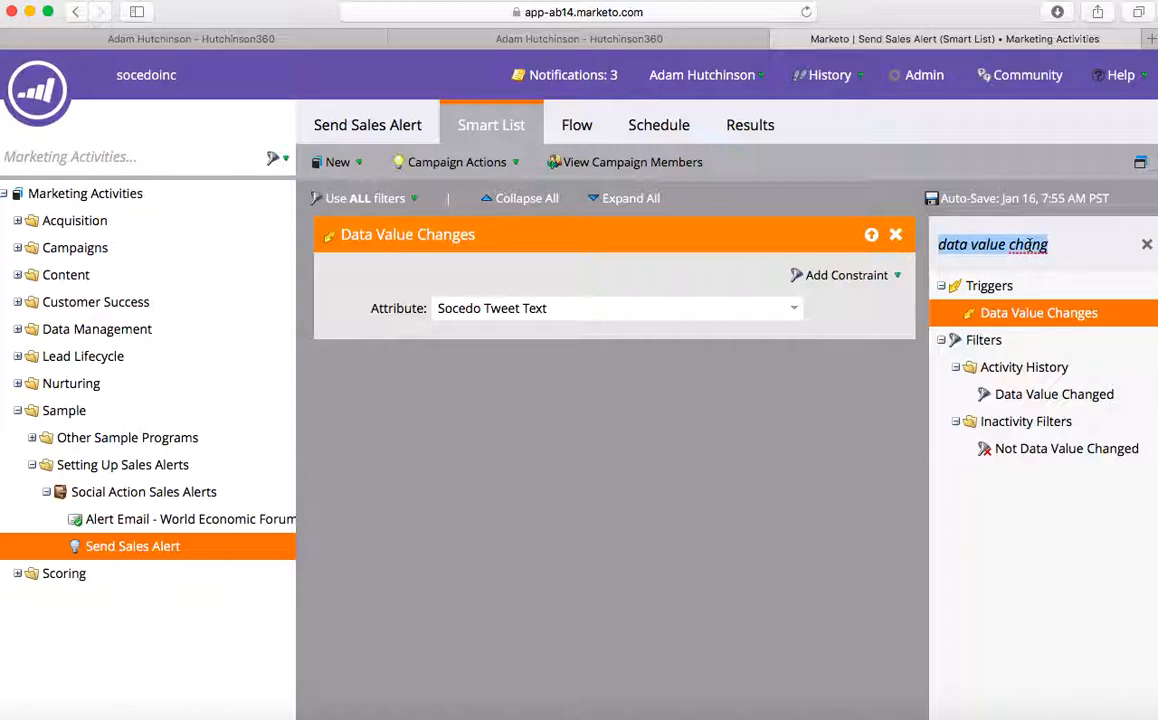
text(status)
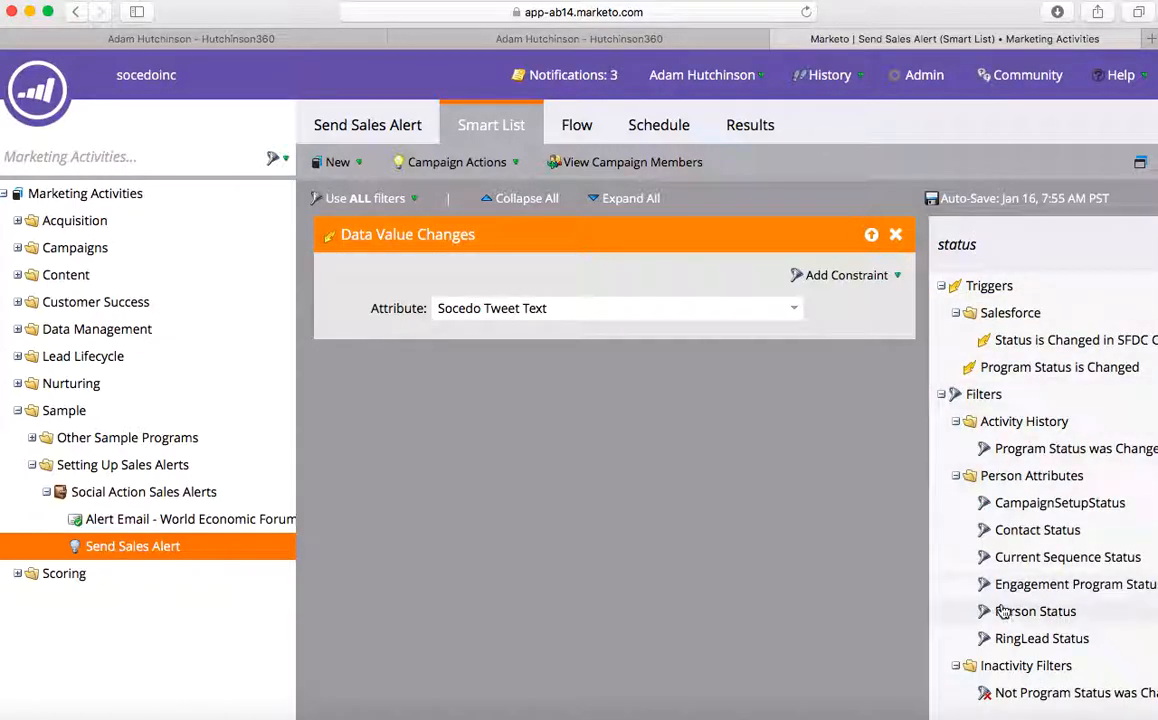
- Add a Person Status filter with the value Sales Lead
drag(985, 611, 472, 474)
click(640, 404)
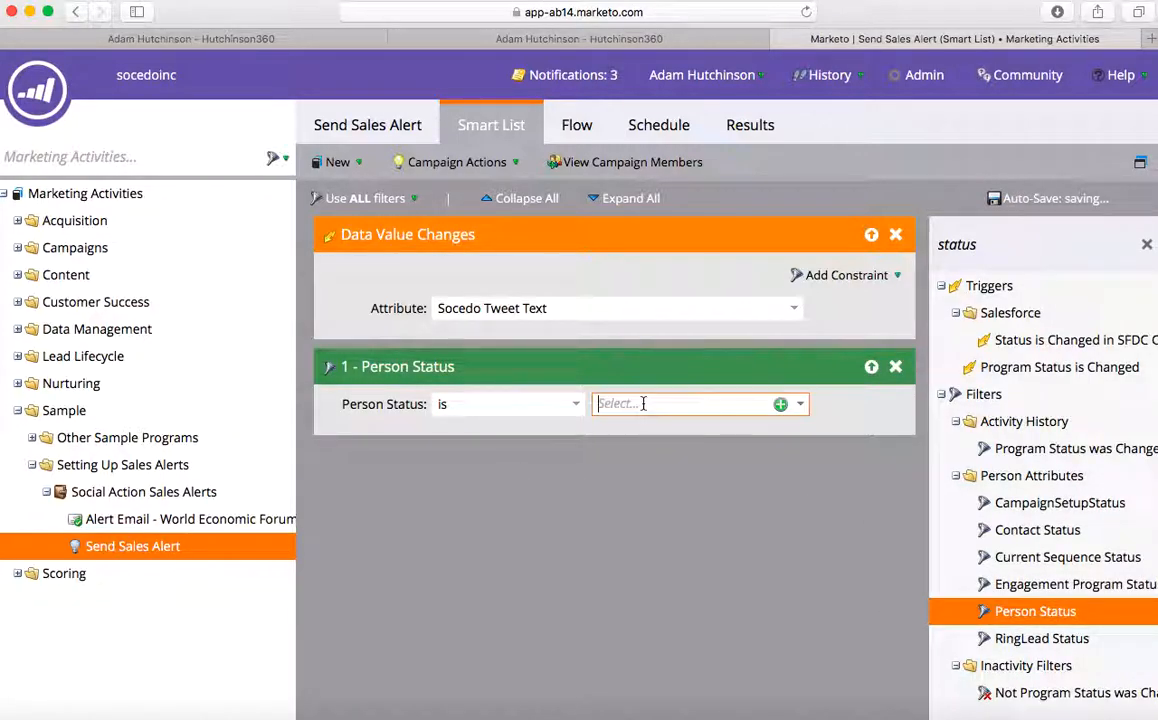
text(S)
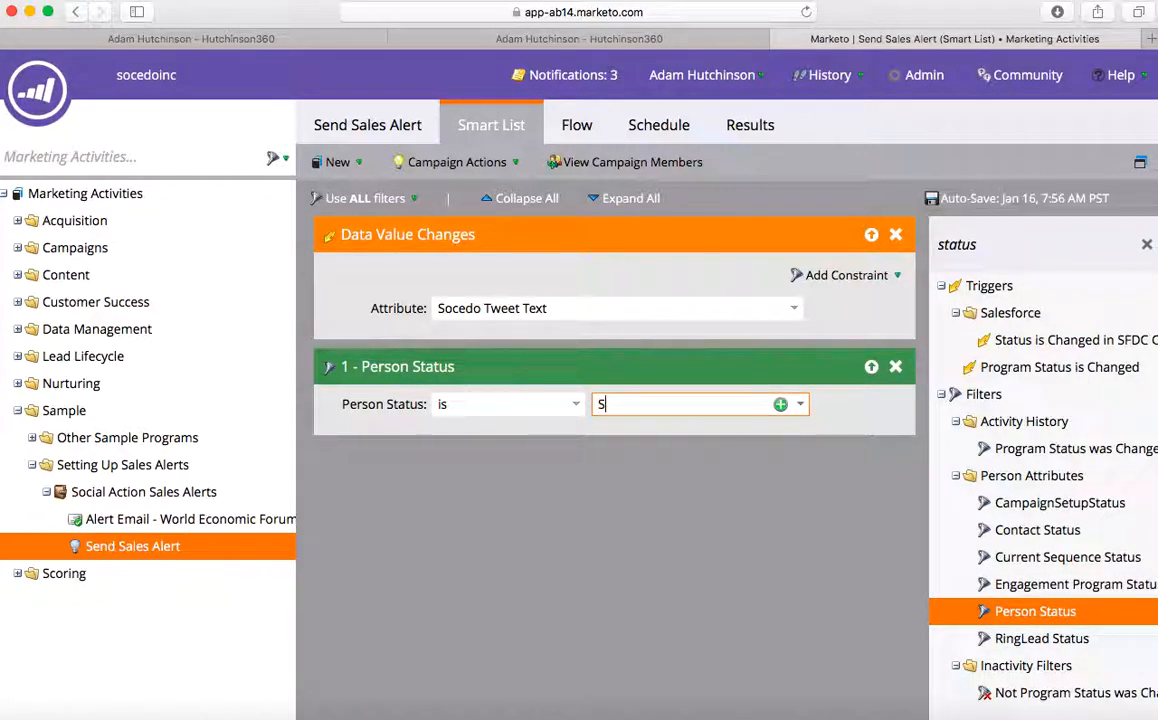
text(ales Lead)
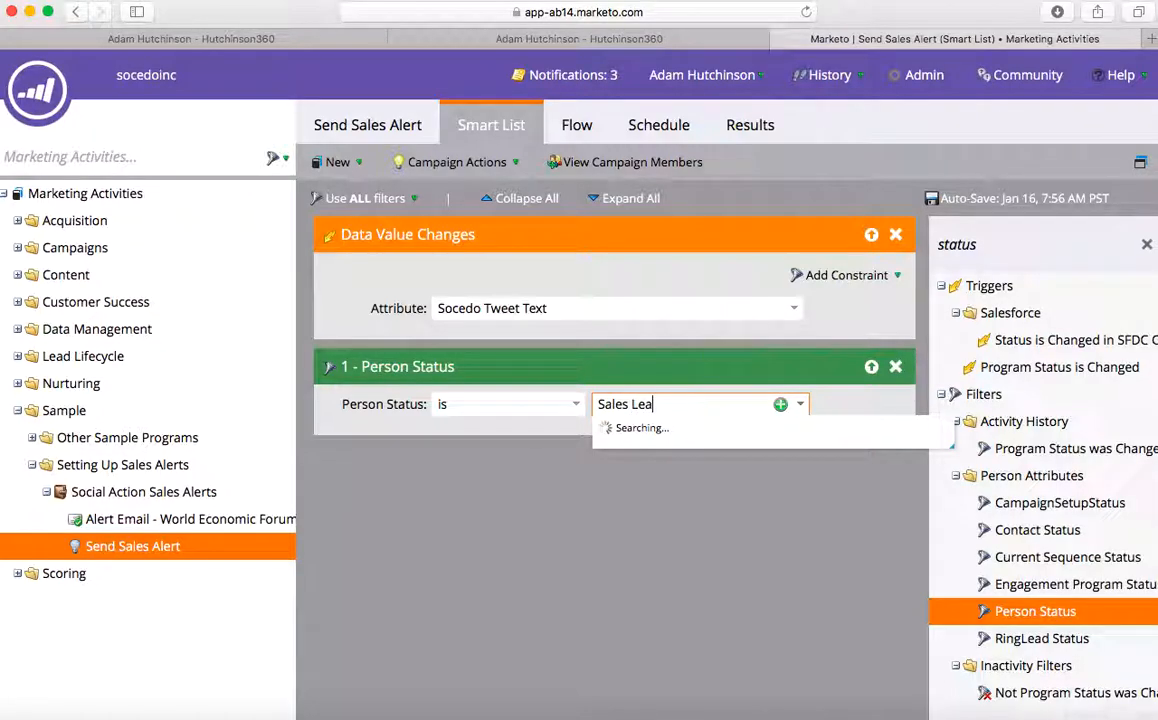
click(462, 527)
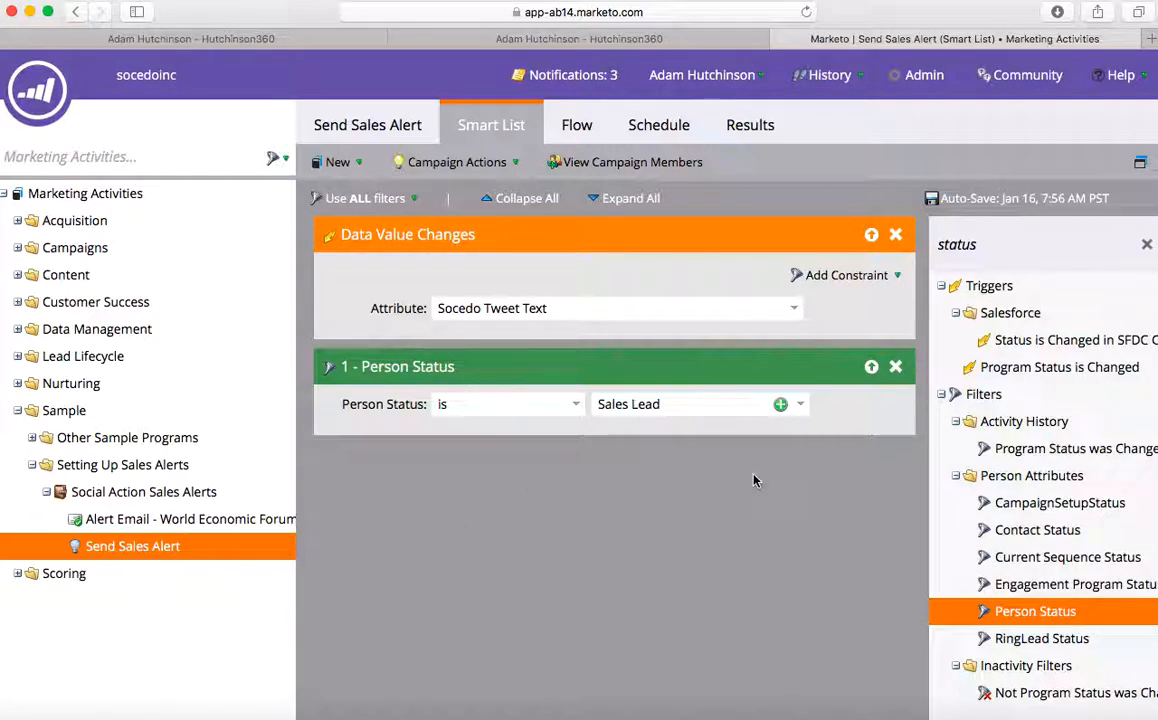
click(1019, 249)
- Search 'socedo tweet' and add a Socedo Tweet Date filter, showing its operator options
text(socedo tweet)
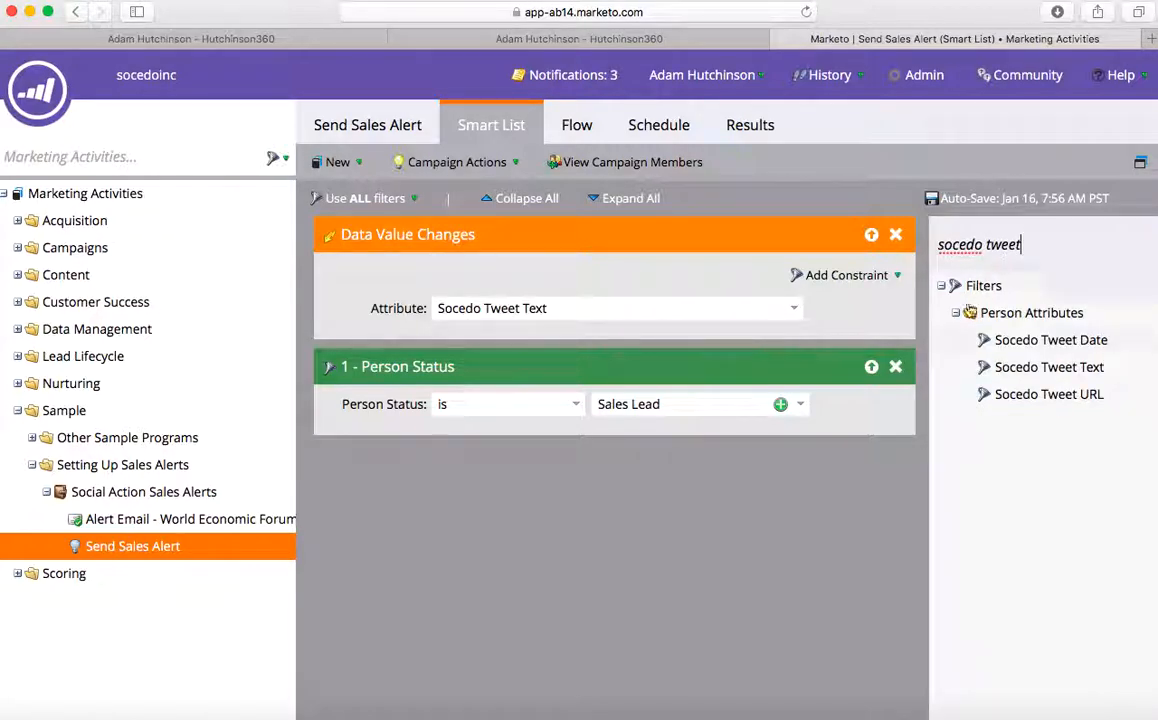
drag(982, 338, 721, 535)
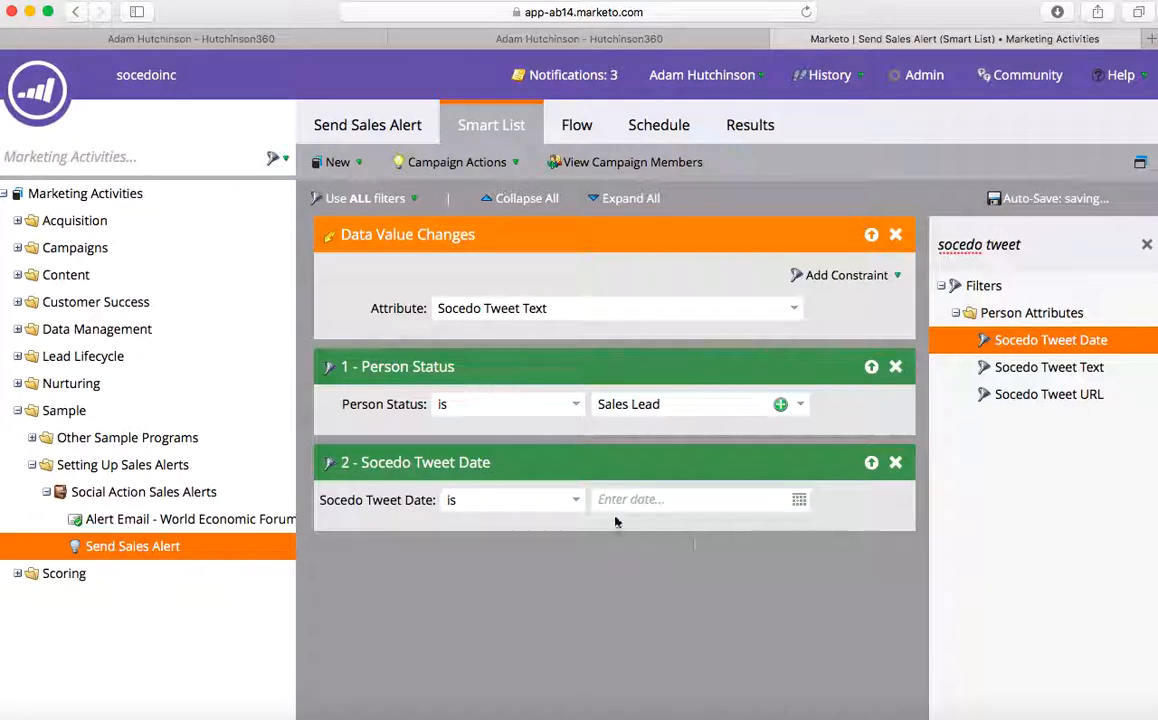
click(574, 502)
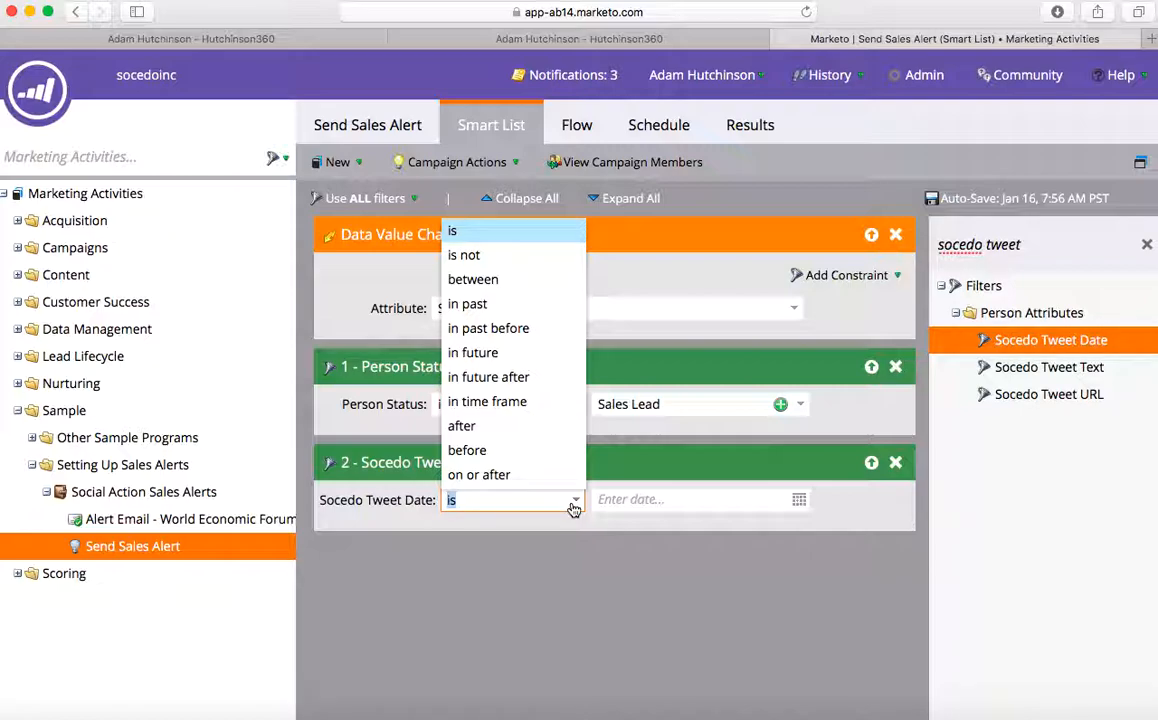
- Set the Socedo Tweet Date filter to 'in past 3 days'
click(484, 306)
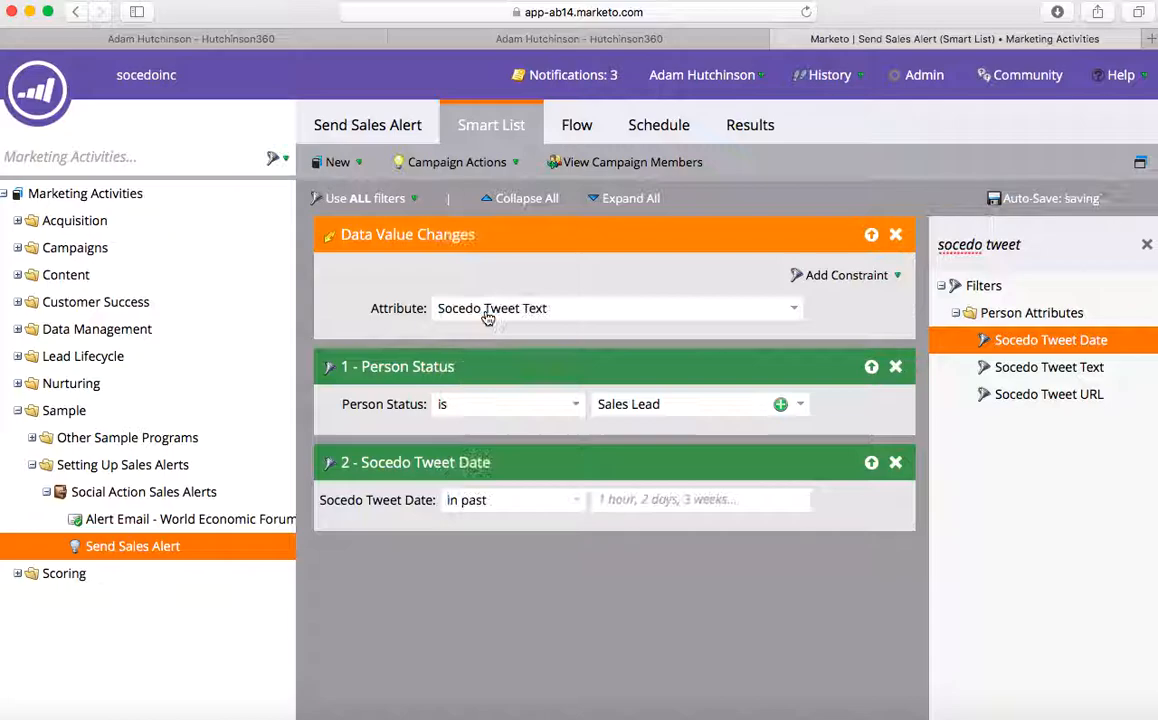
click(645, 502)
text(3 days)
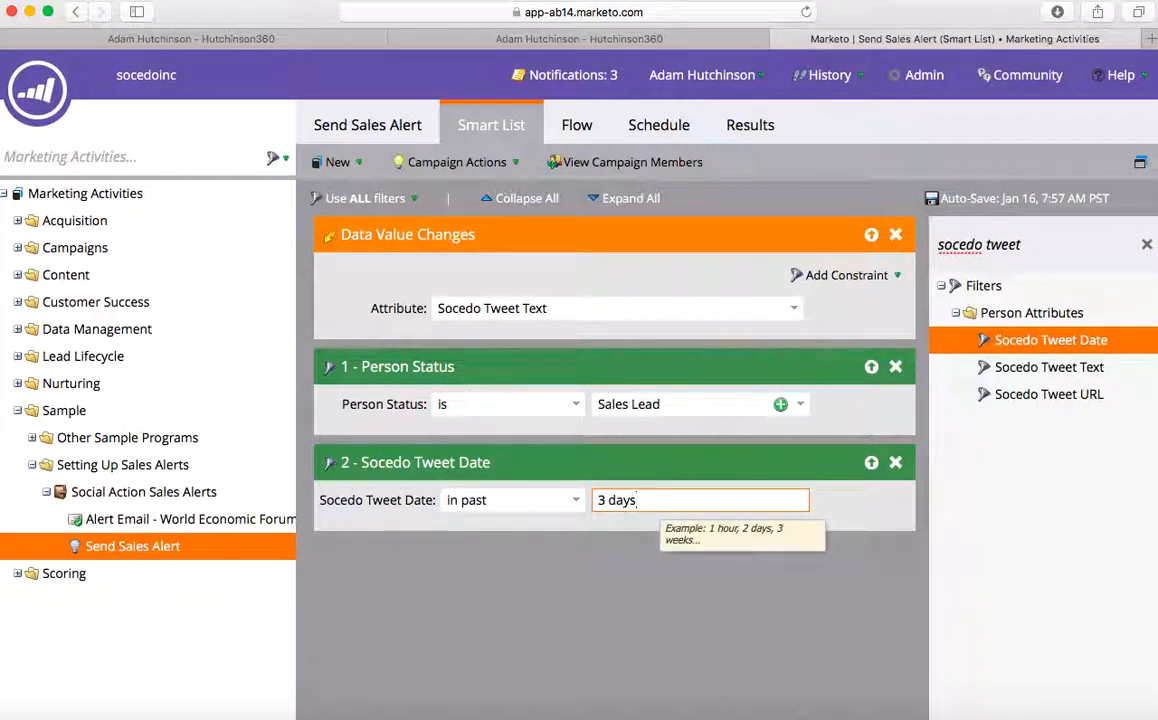
click(525, 618)
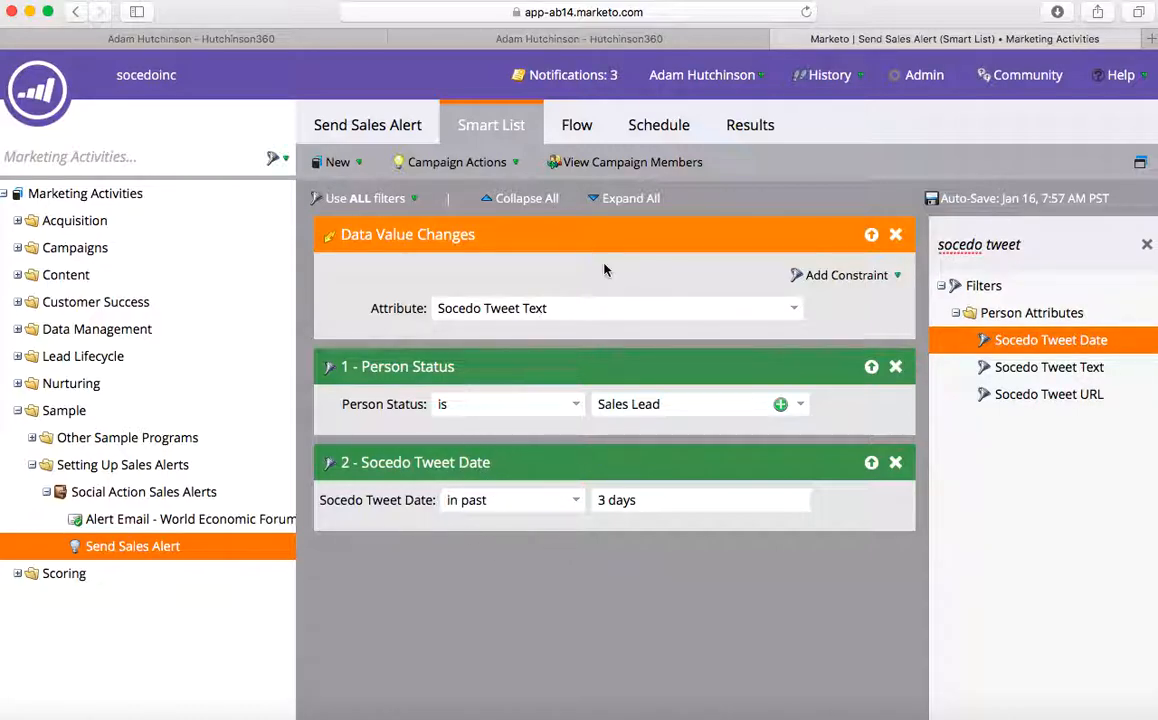
- Add a Send Alert flow step using the Alert Email - World Economic Forum email
click(575, 120)
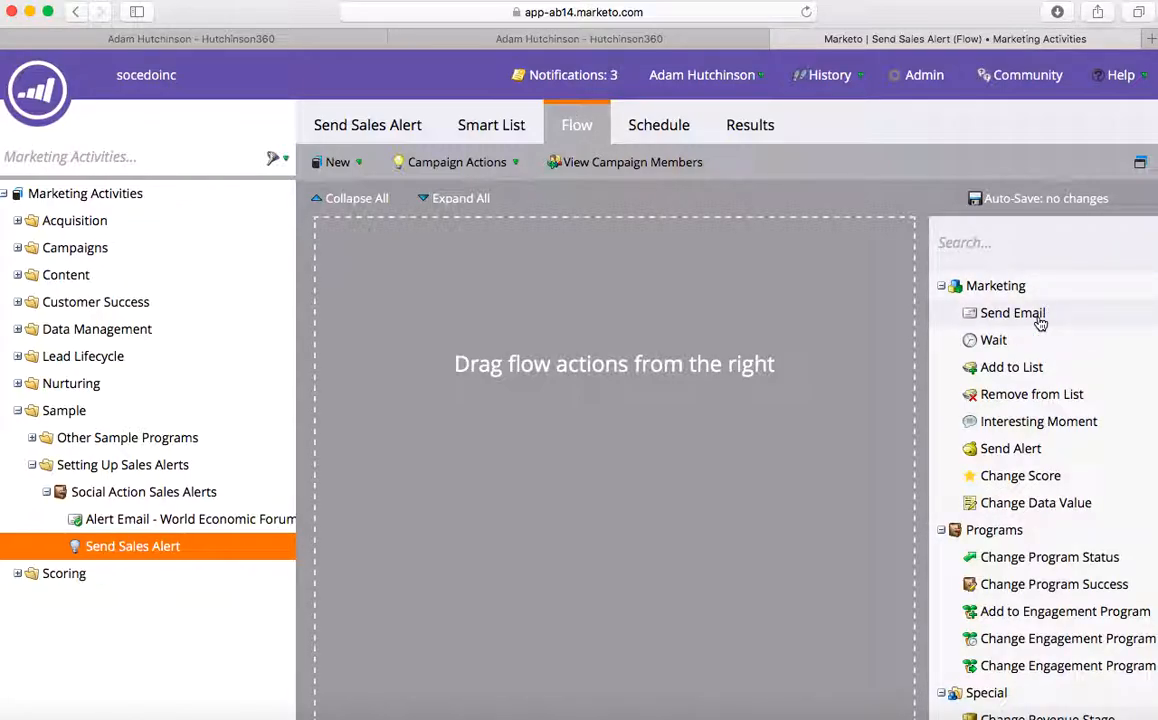
drag(955, 459, 500, 402)
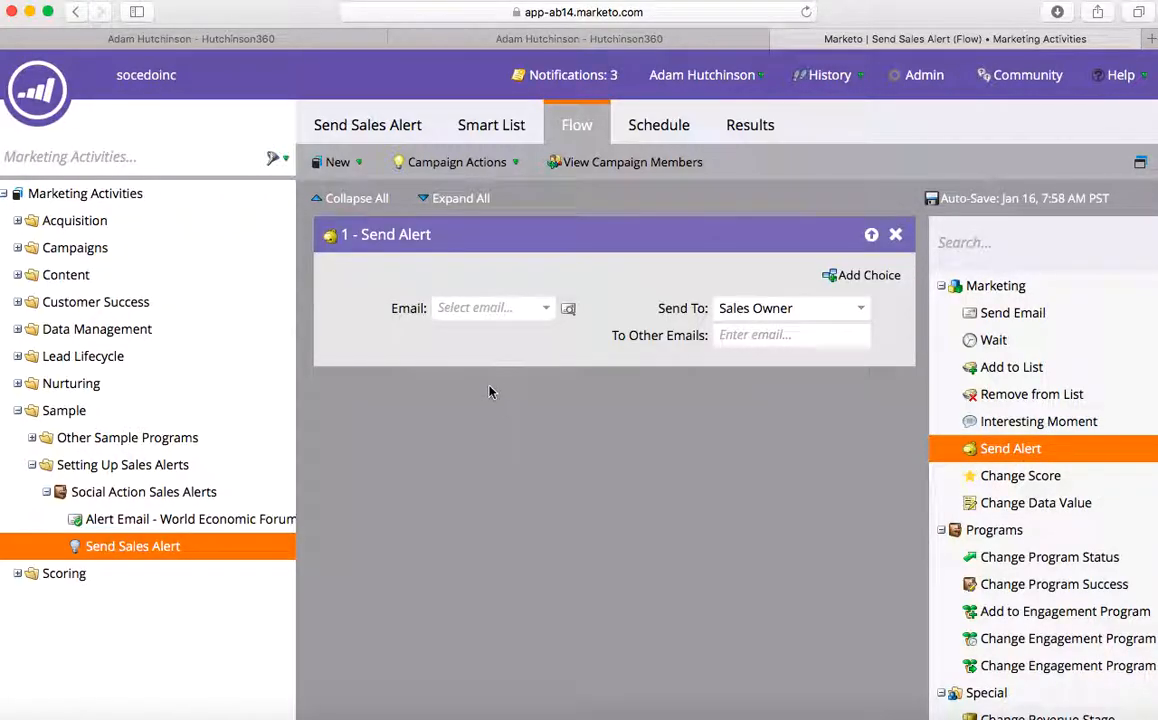
click(477, 307)
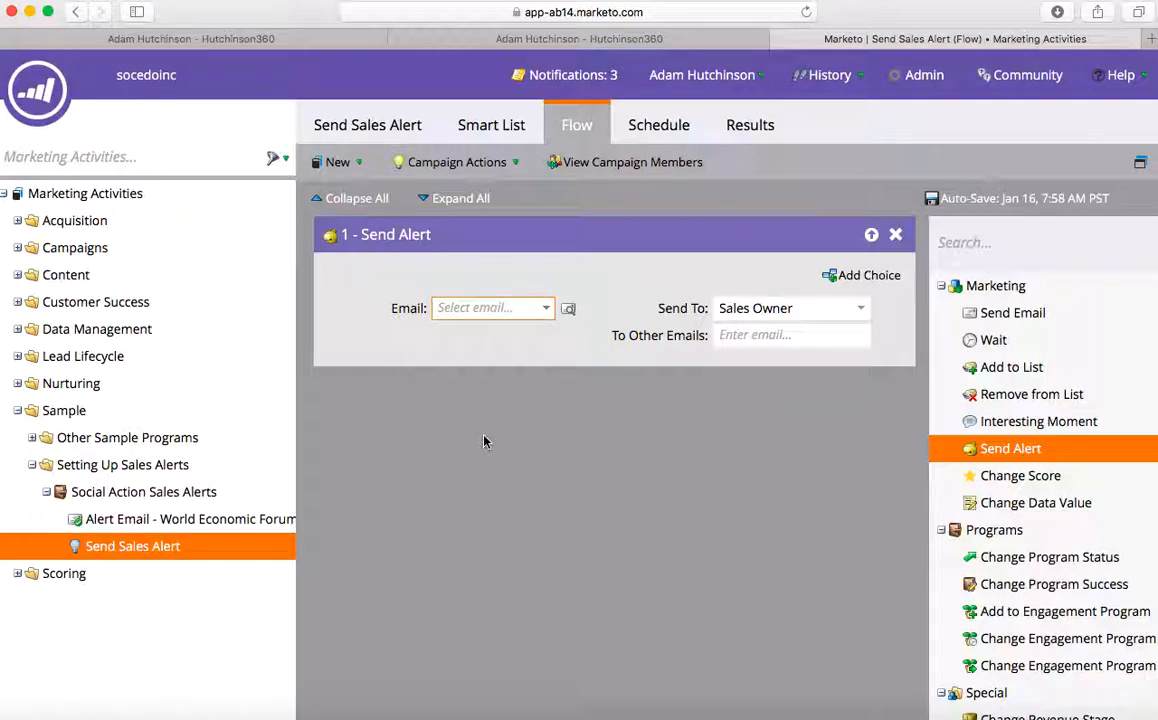
text(Alert Email)
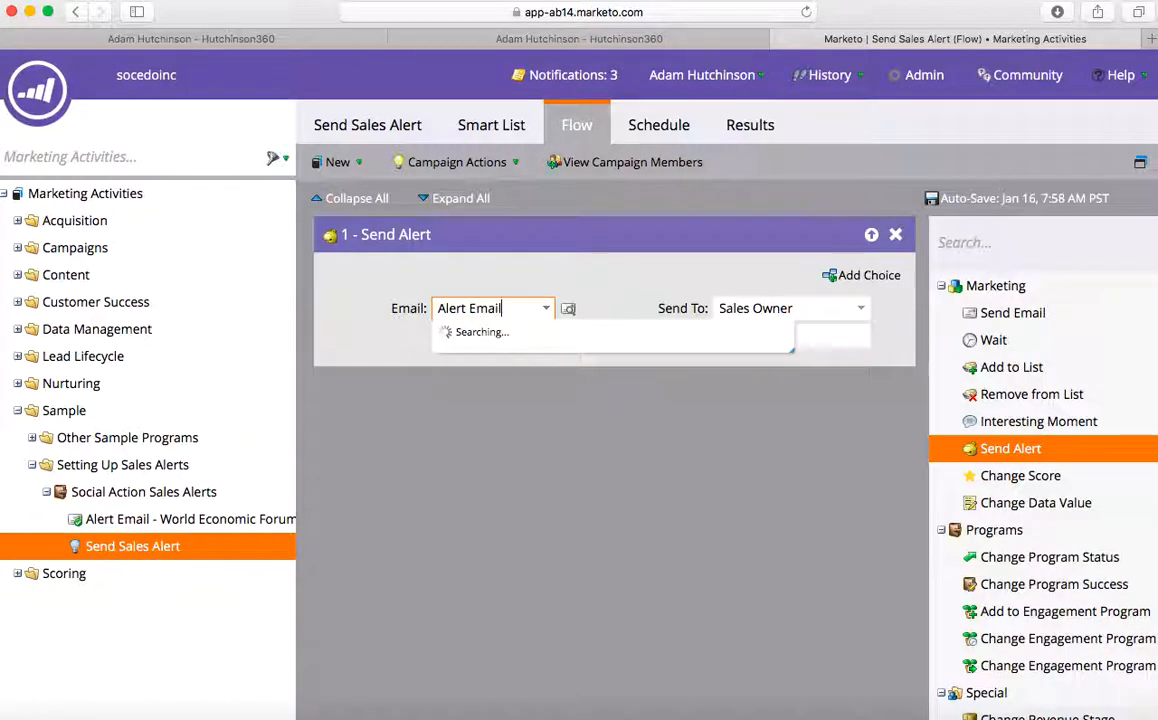
text( - W)
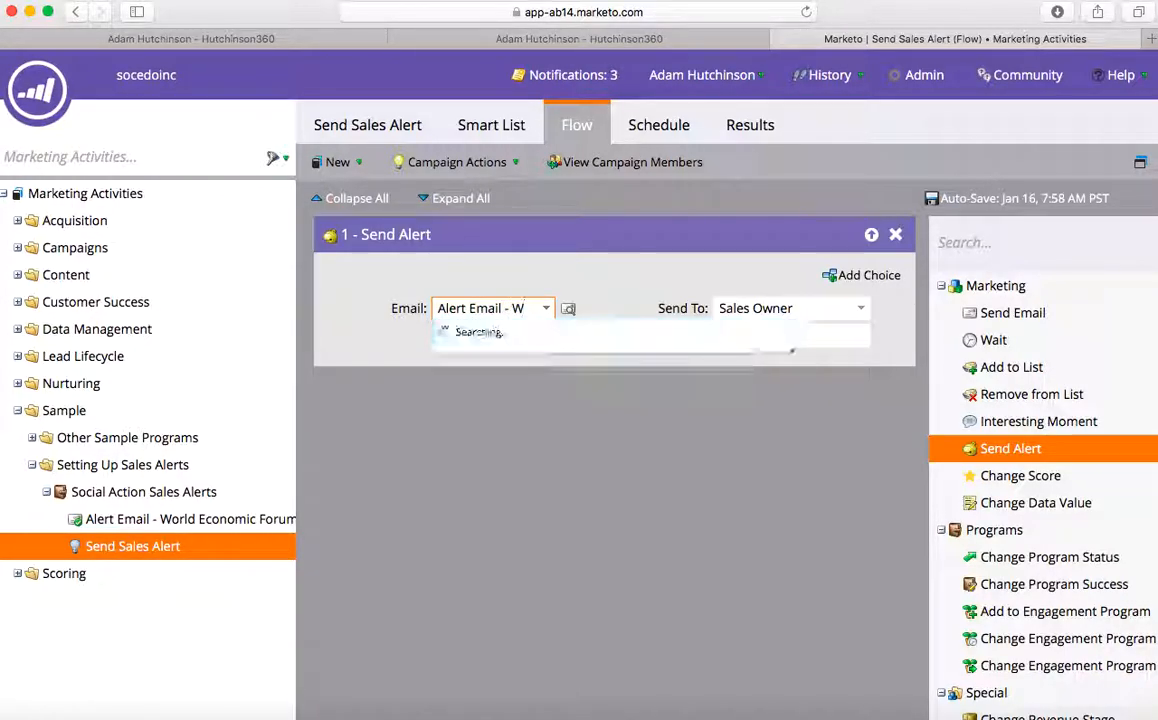
click(633, 358)
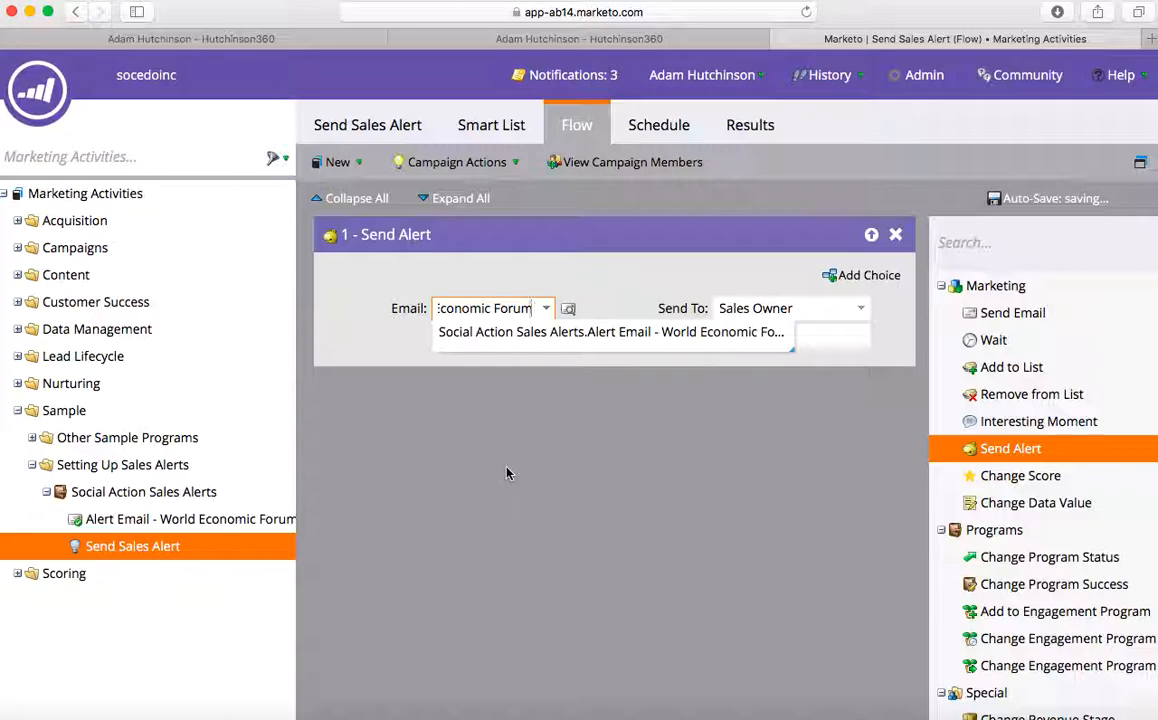
click(434, 473)
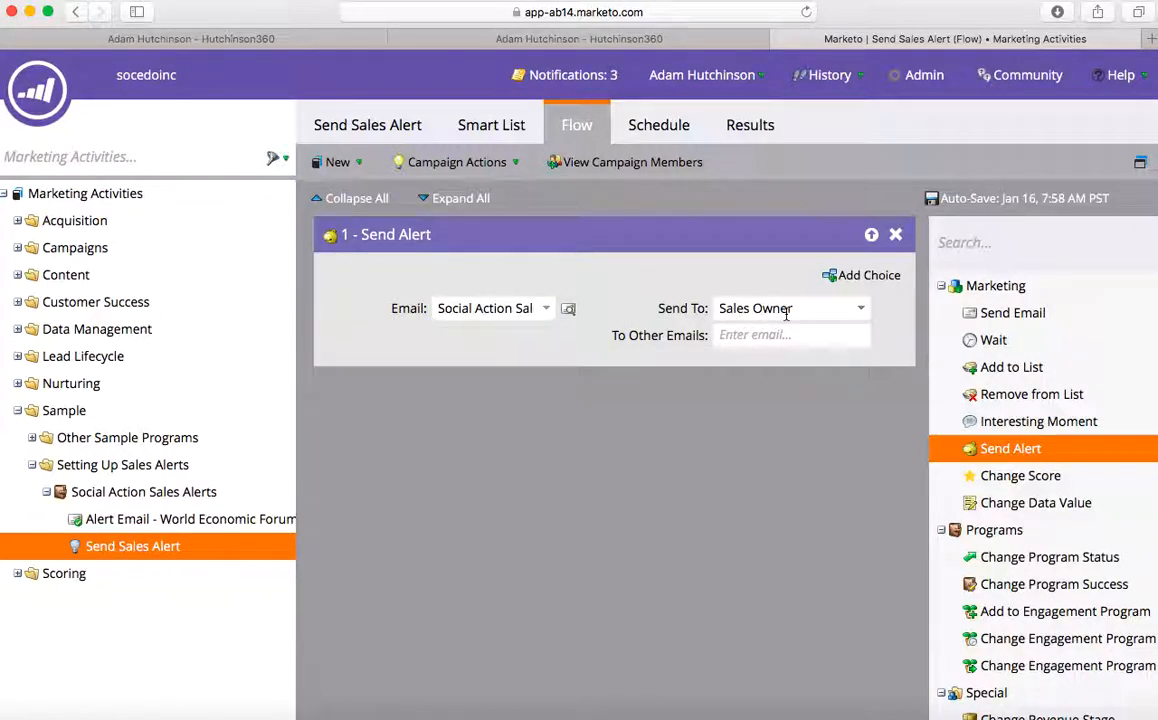
- Keep Sales Owner as the alert recipient and add one extra recipient e-mail address
click(866, 316)
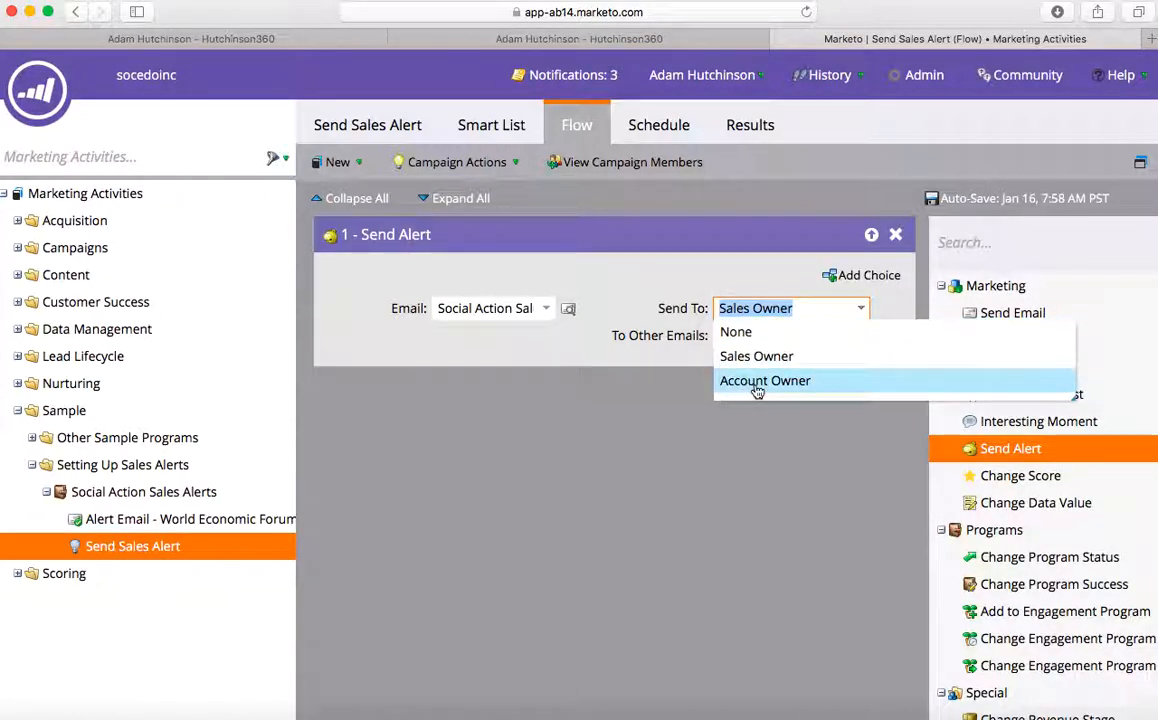
click(565, 358)
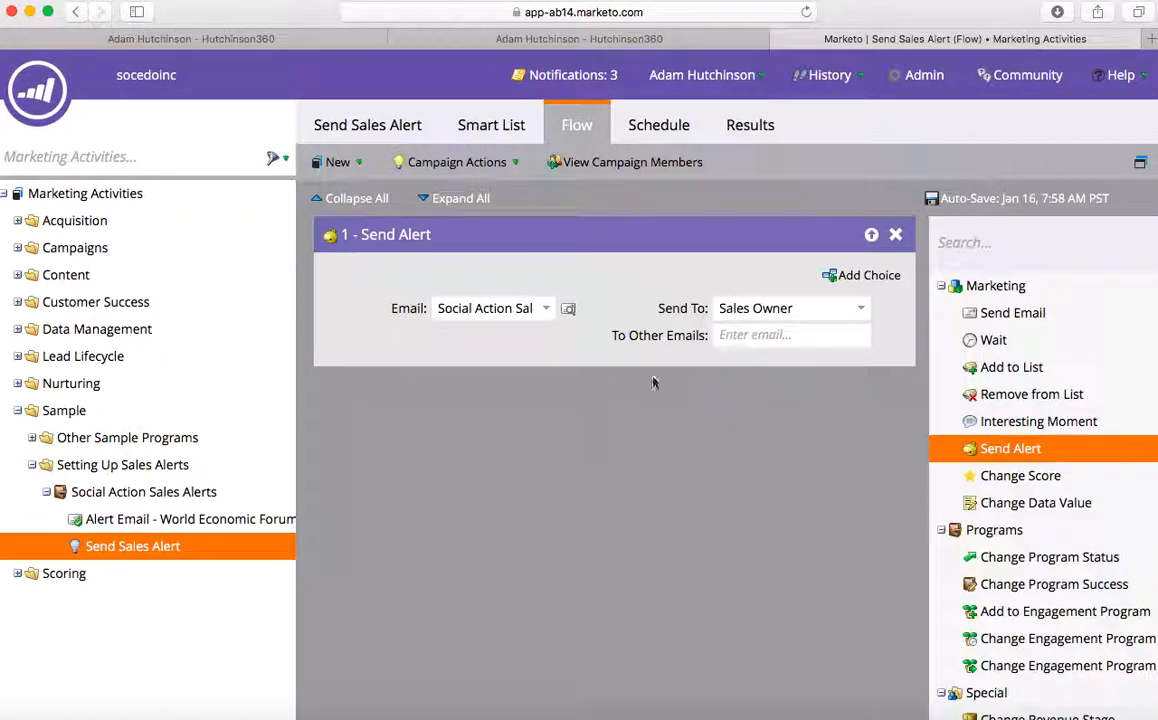
click(763, 334)
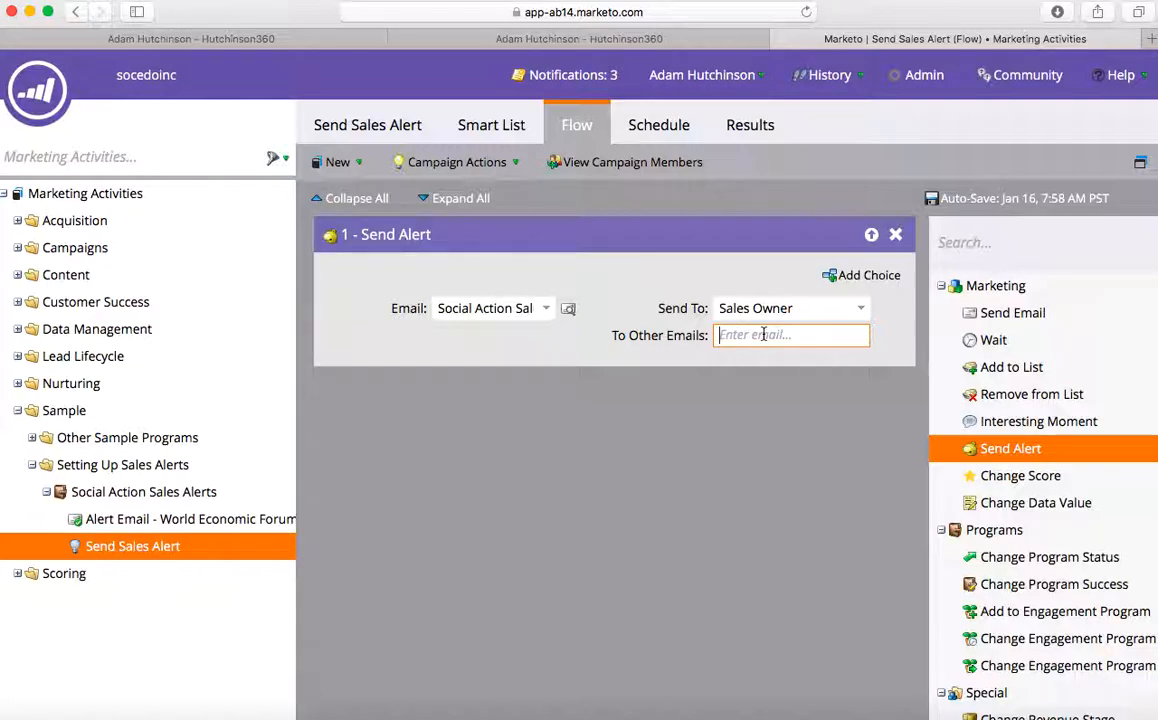
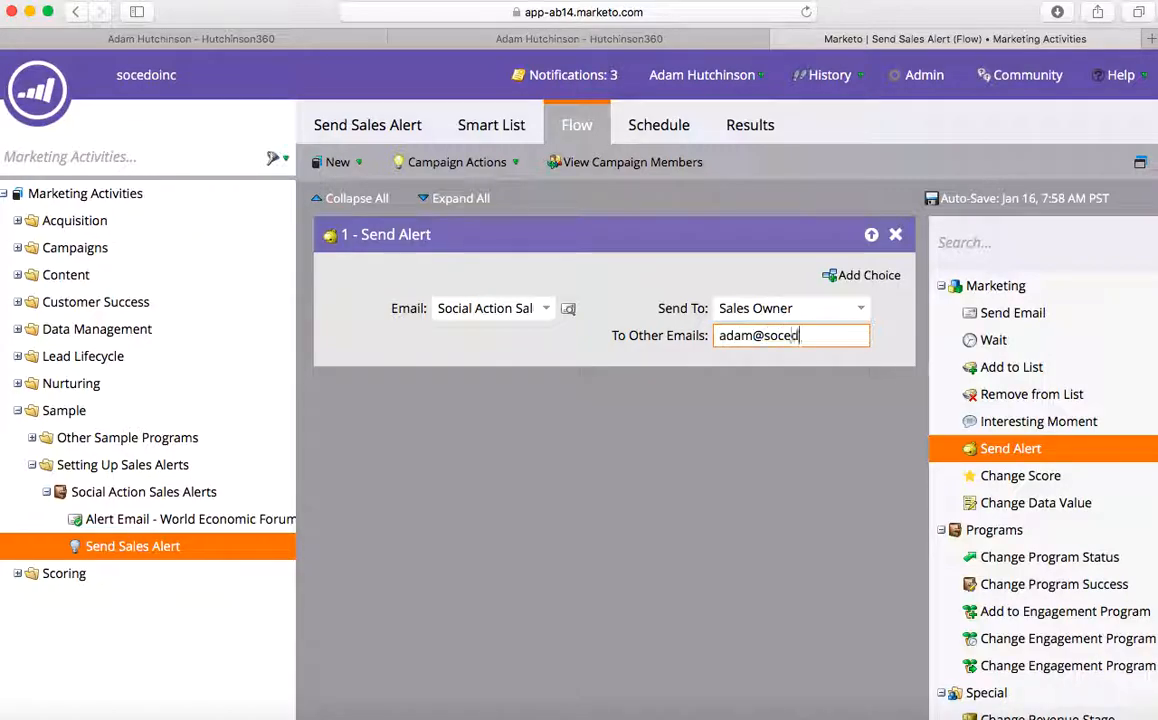
click(624, 440)
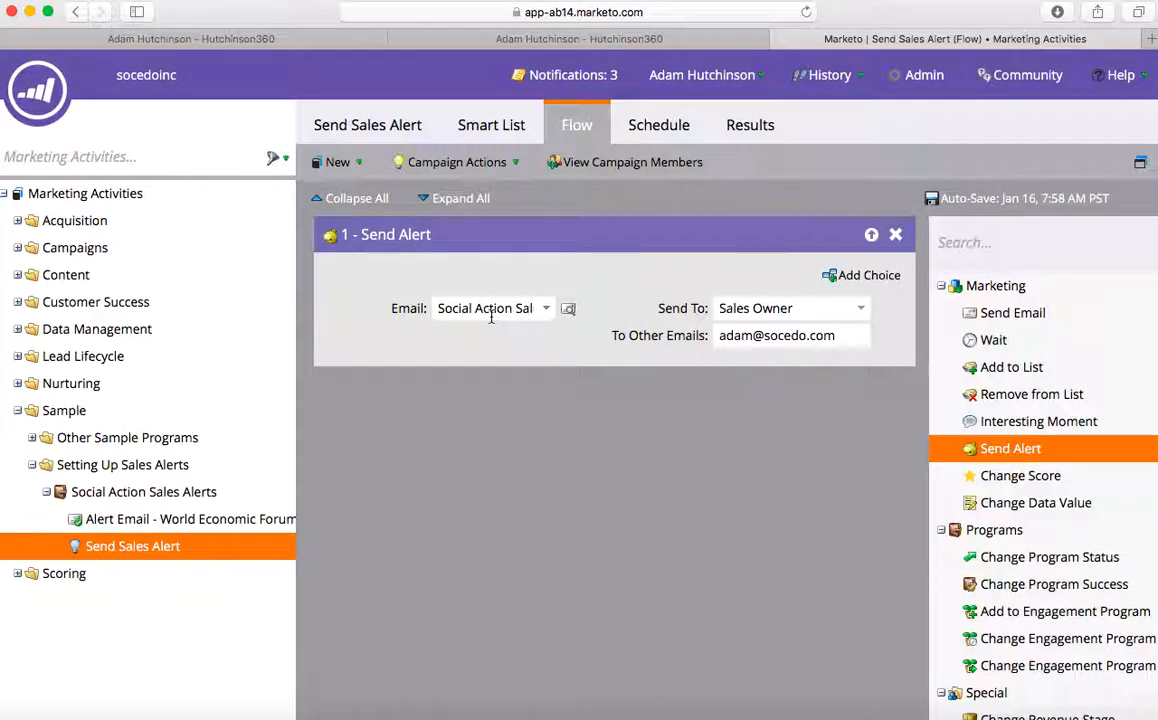
- Add Choice 1 to the alert step with the condition Socedo Tweet Text contains #WEF18
click(872, 279)
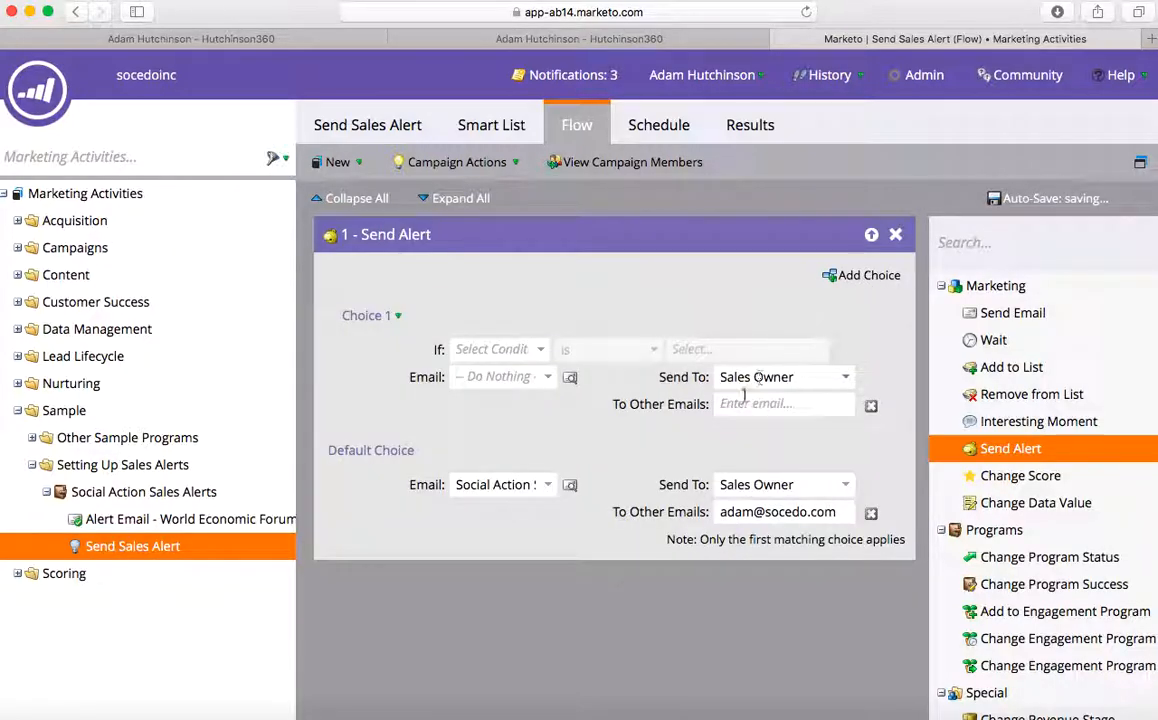
click(490, 349)
text(s)
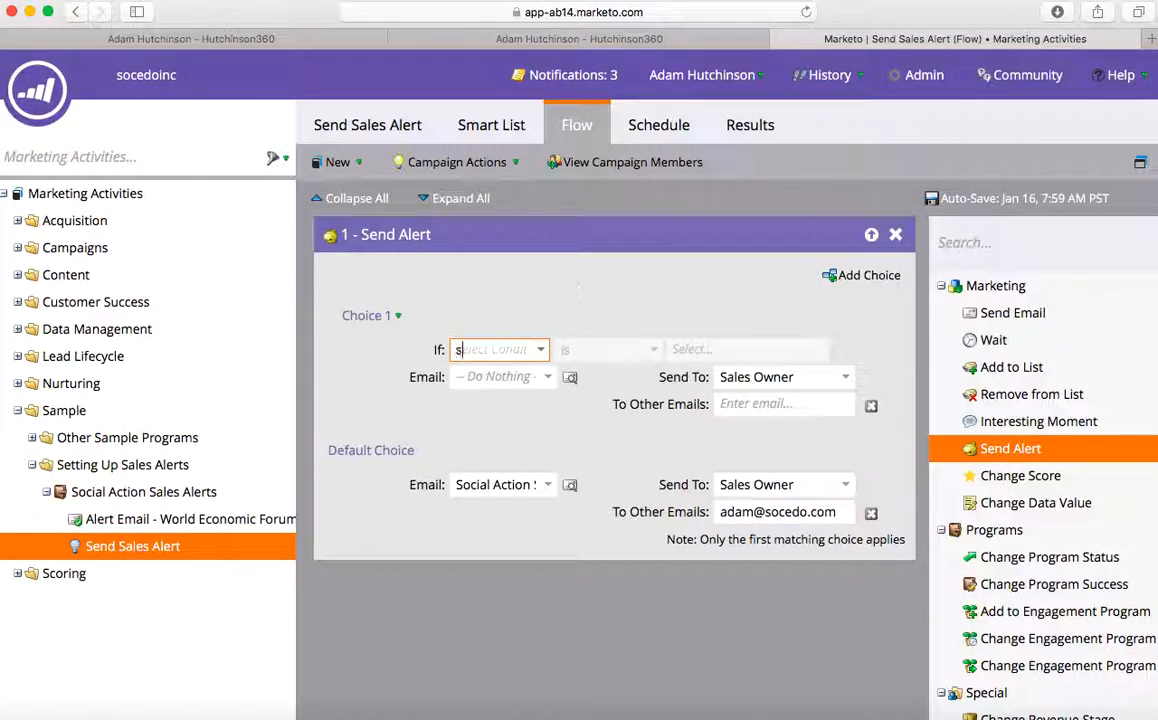
text(ocedo tweet)
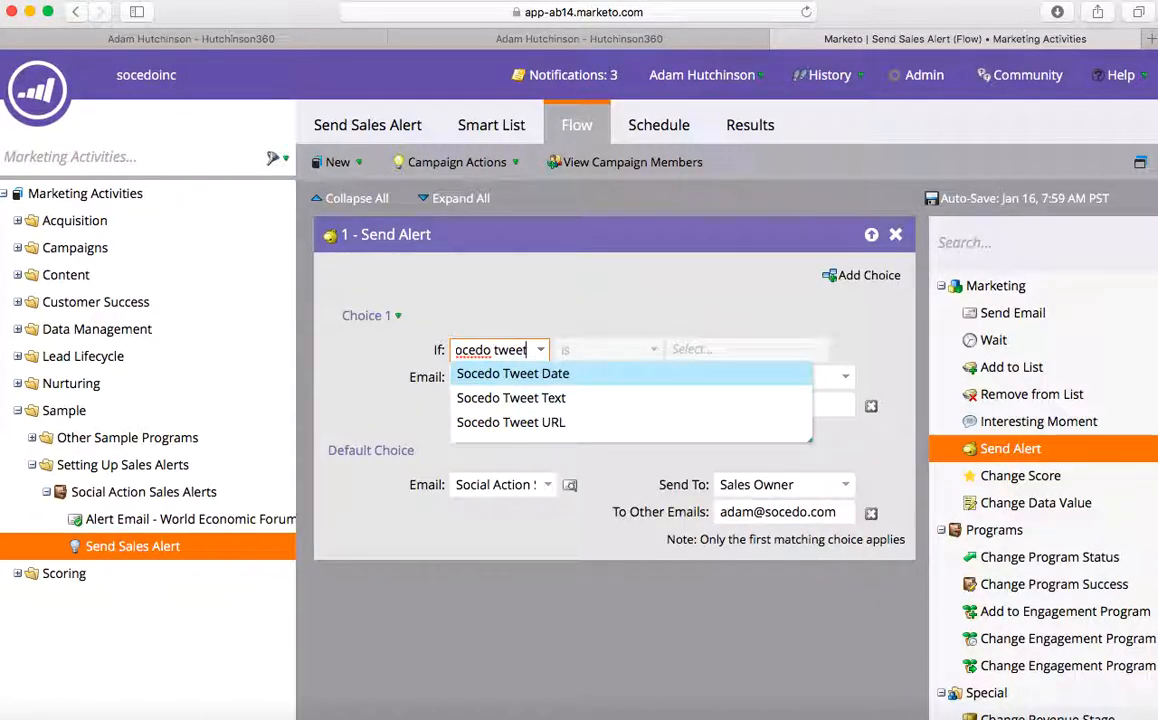
click(584, 399)
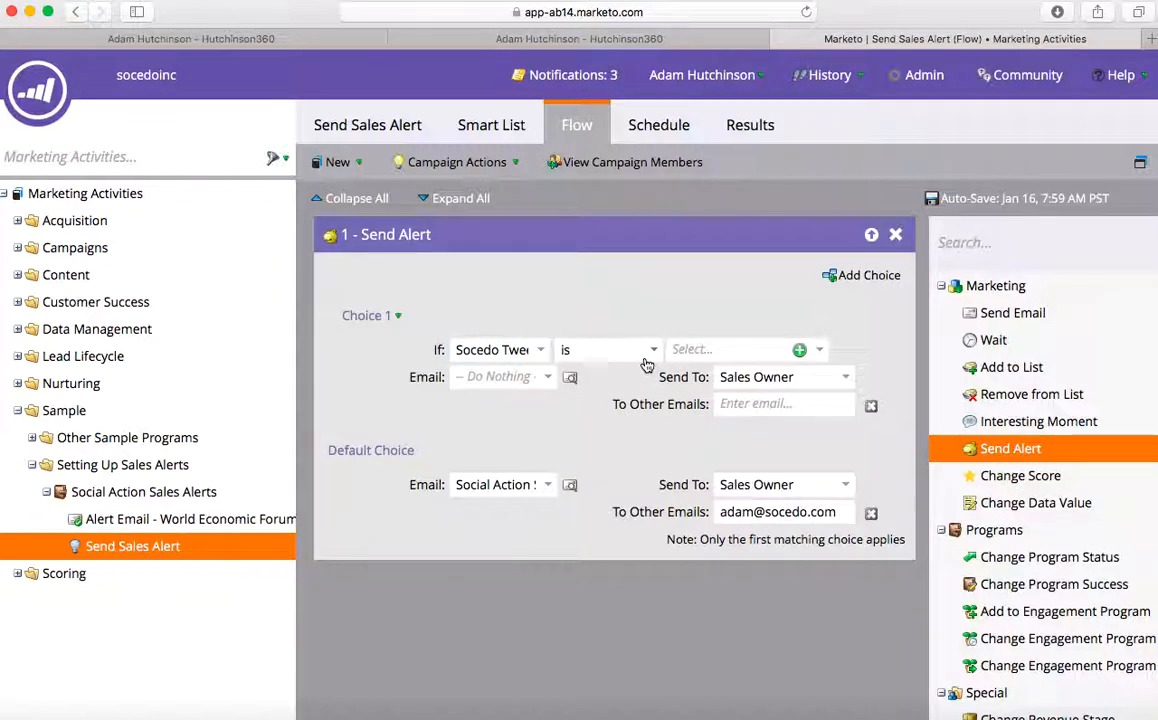
click(598, 349)
click(622, 471)
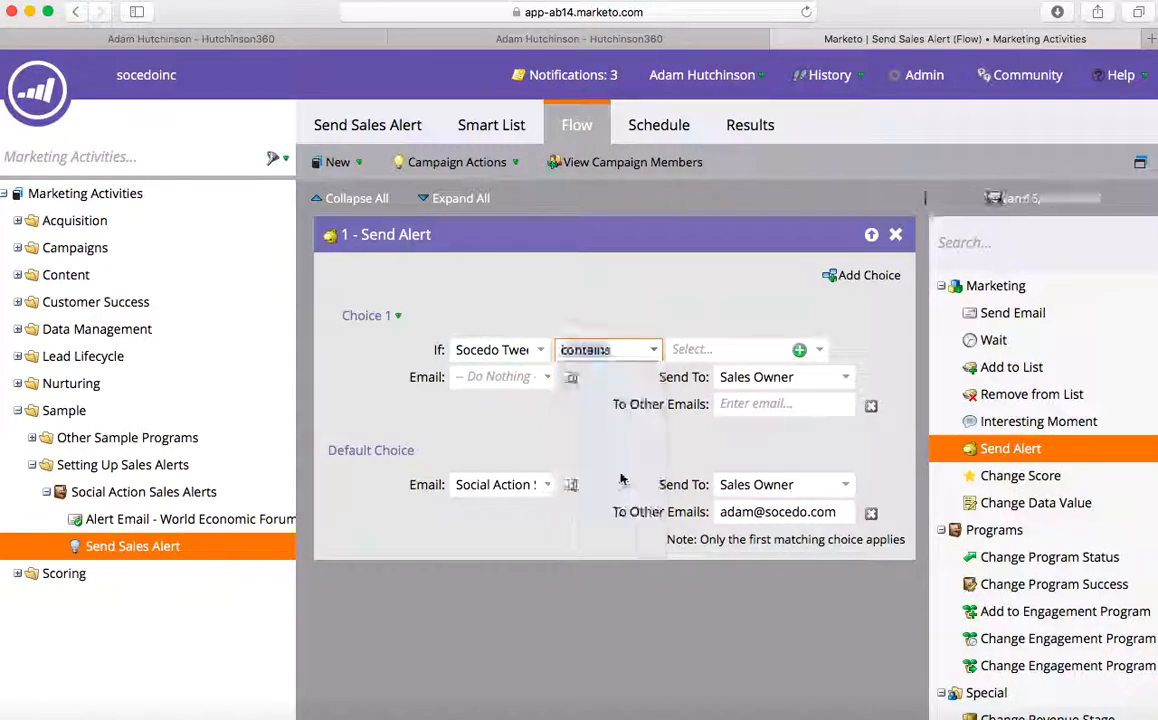
click(700, 349)
text(#WE)
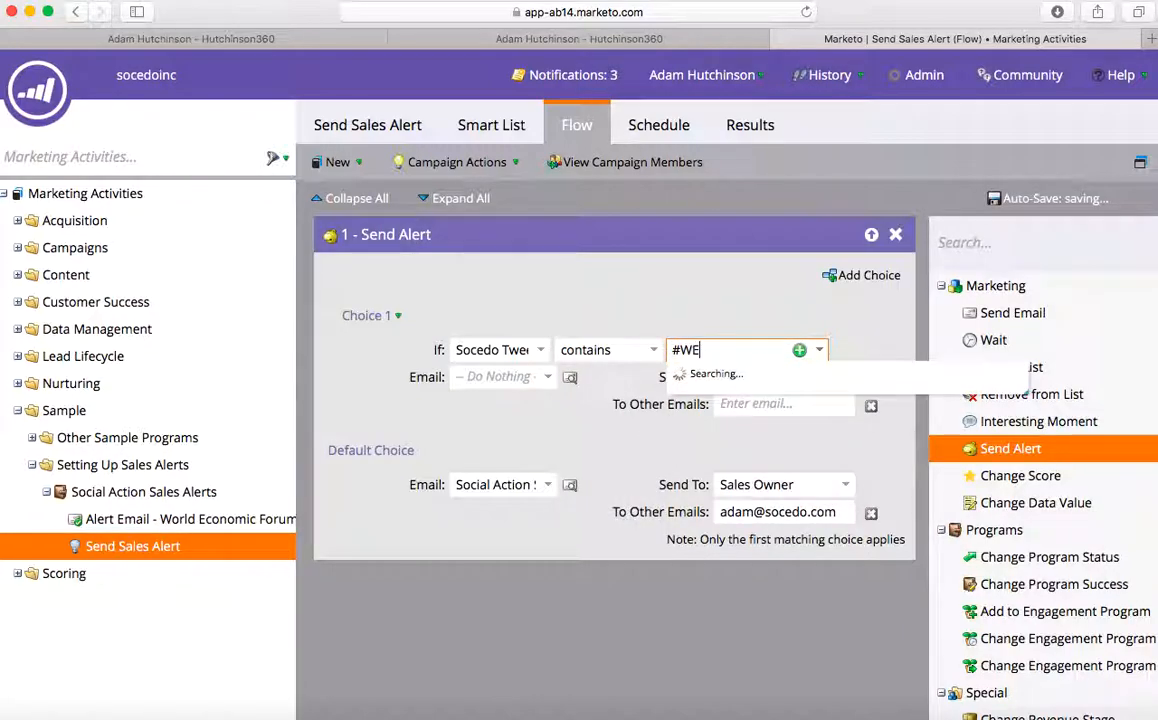
text(F18)
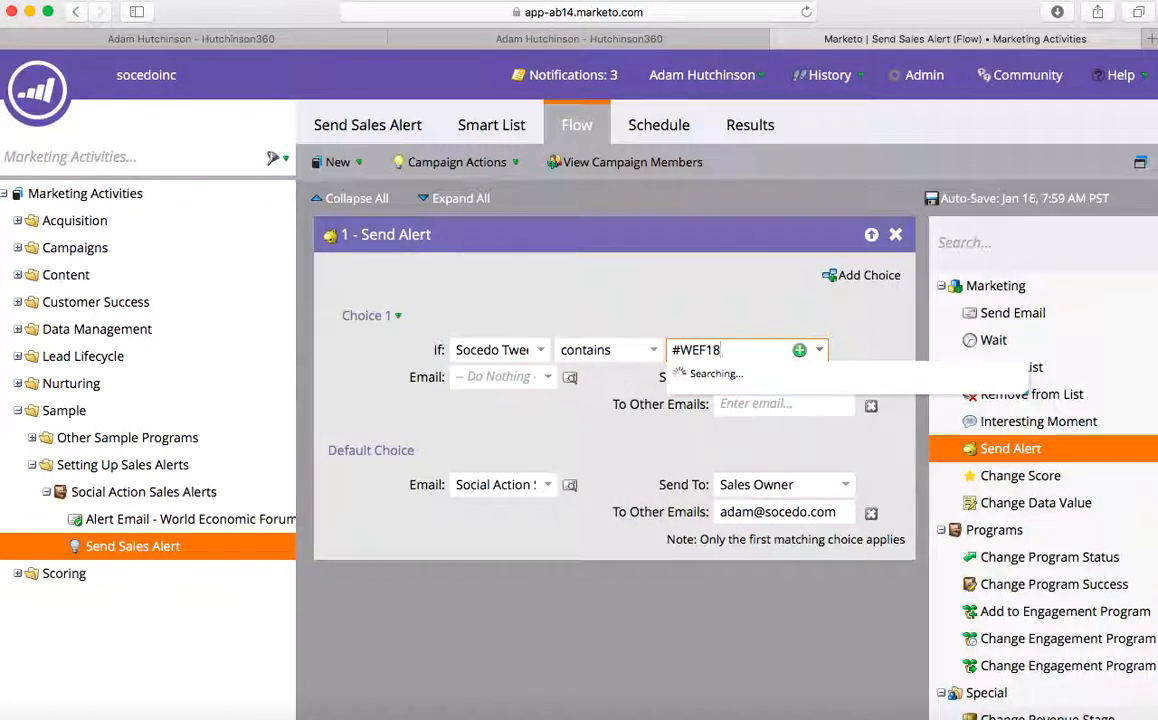
click(697, 320)
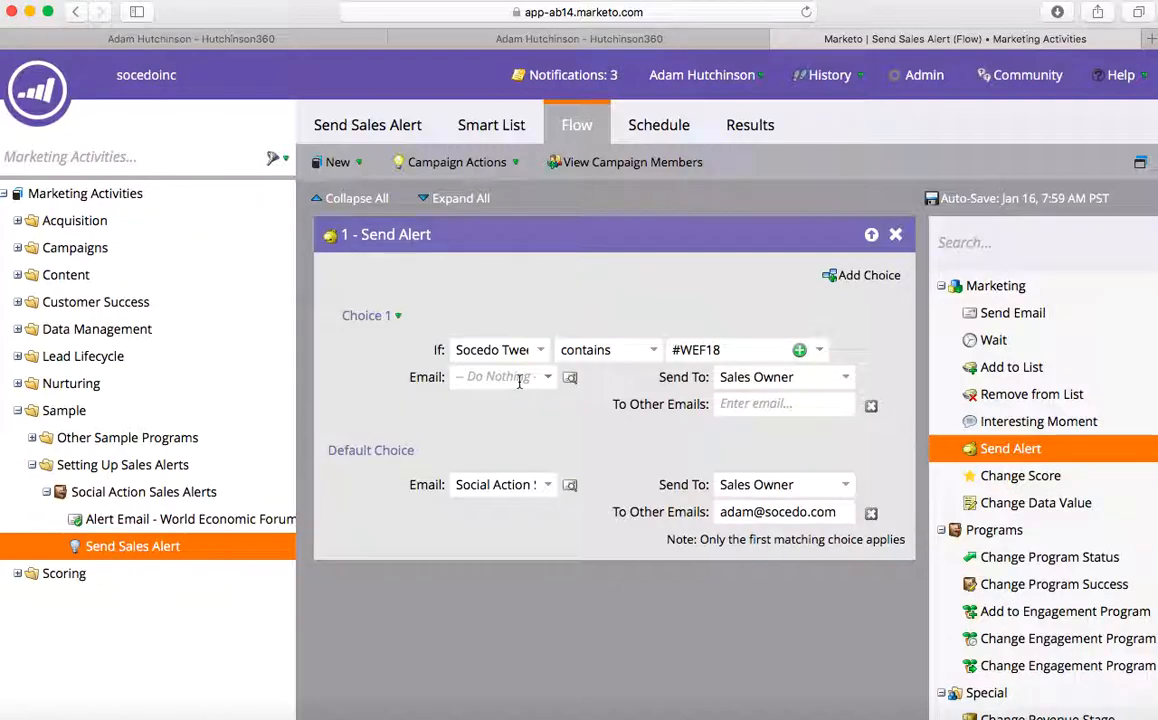
- Give Choice 1 the Alert Email - World Economic Forum email and an extra recipient address
click(487, 380)
text(soc)
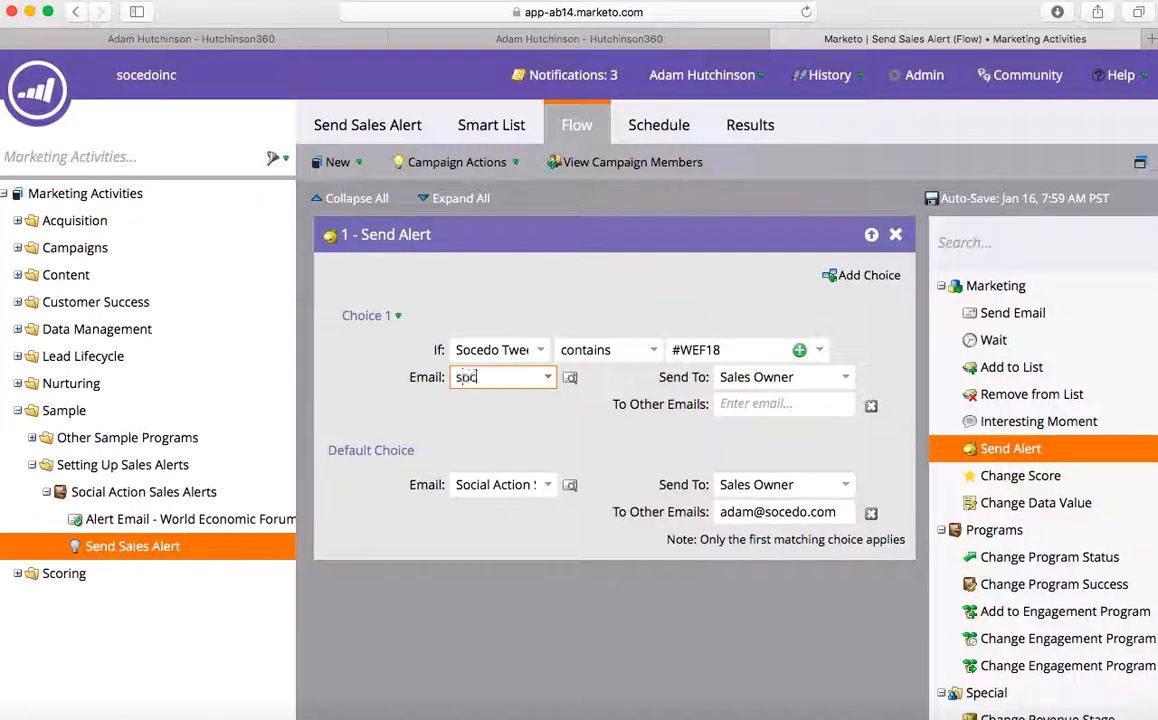
text(ial)
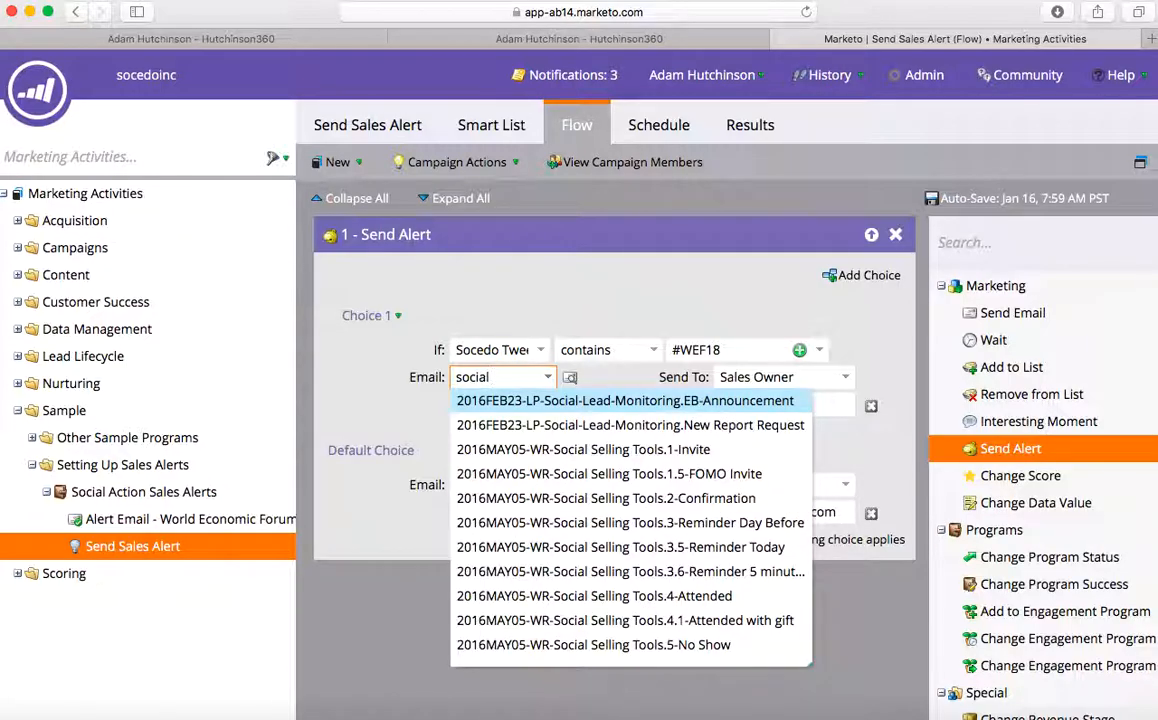
key(BackSpace)
key(BackSpace)
key(BackSpace)
key(BackSpace)
key(BackSpace)
key(BackSpace)
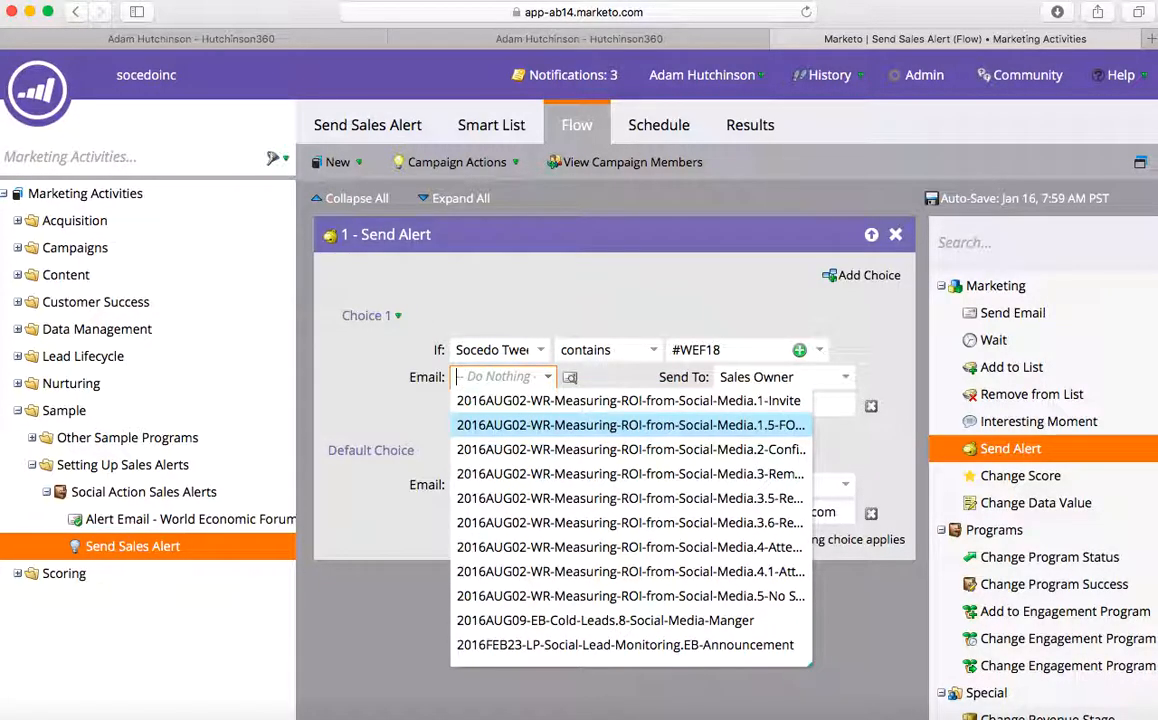
text(aler)
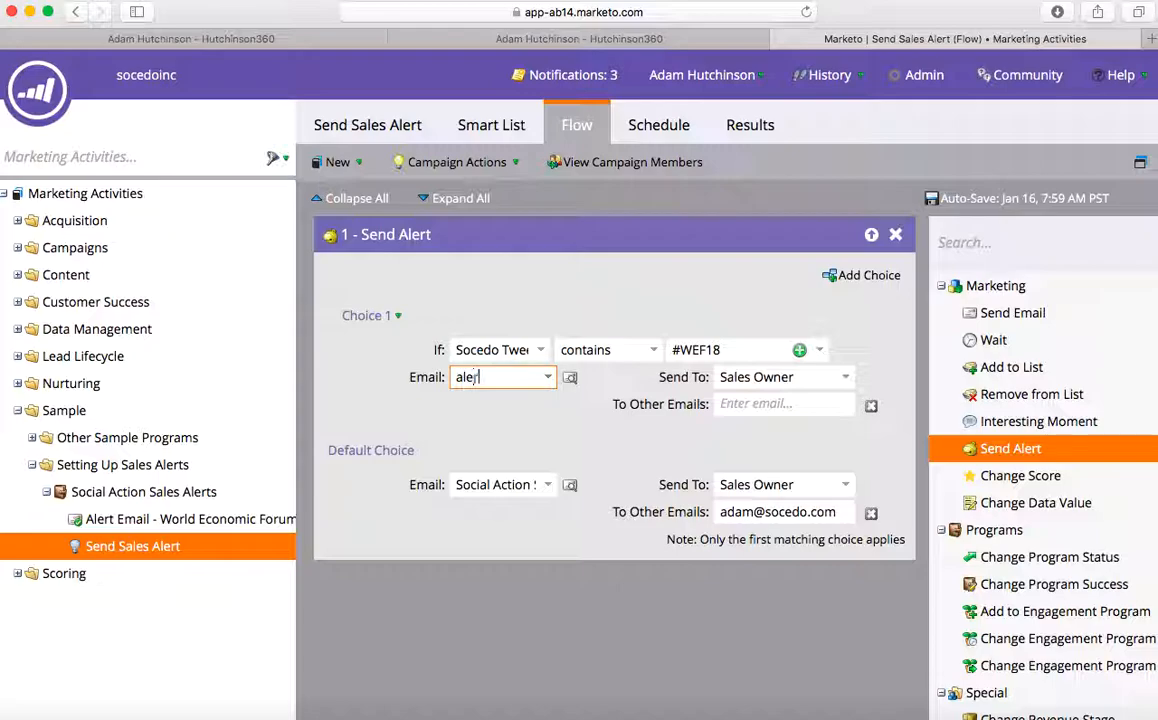
text(t email - world econ)
text(omic)
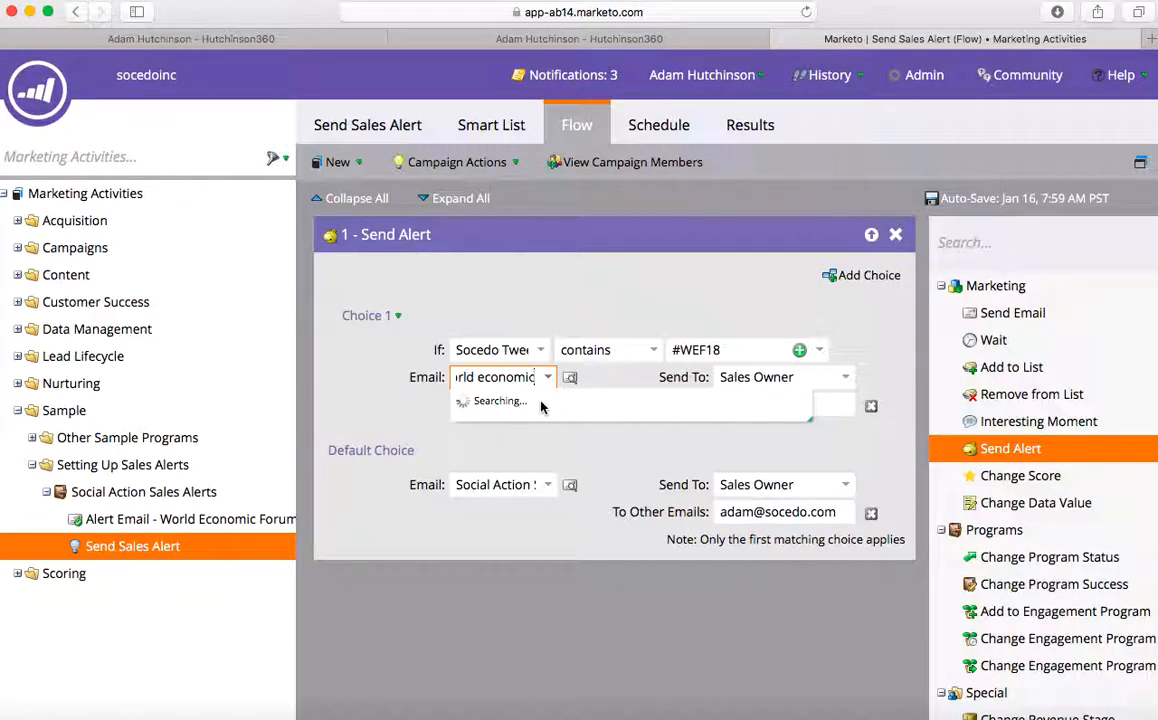
click(542, 406)
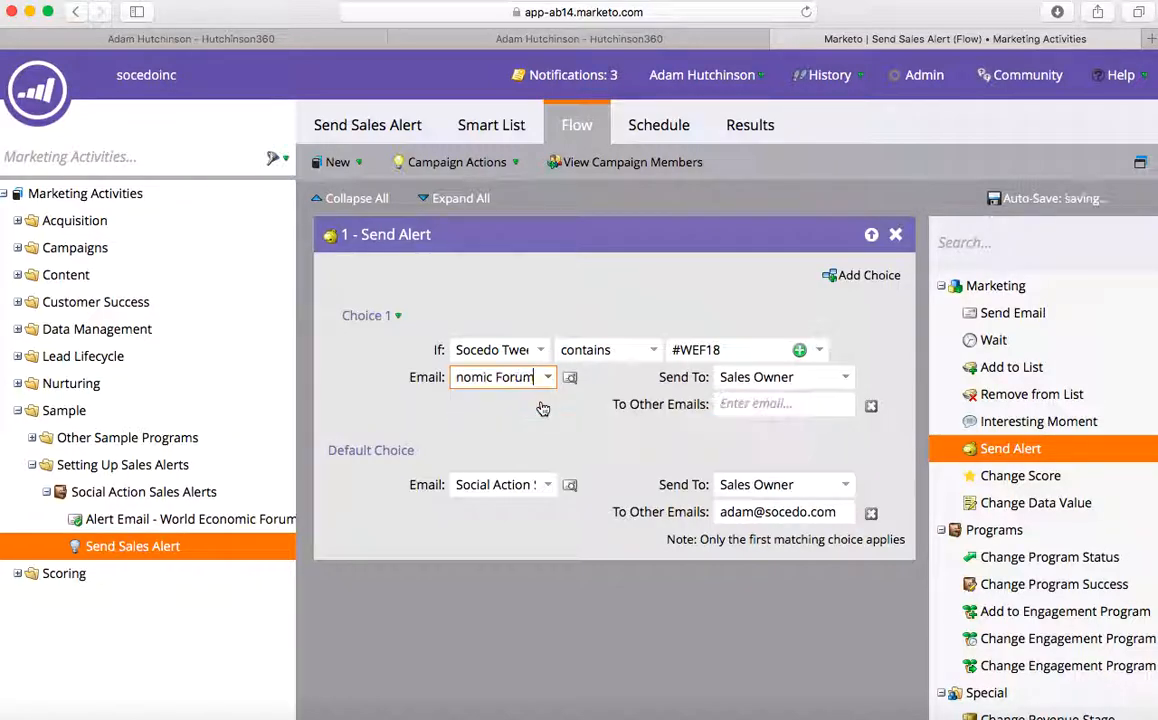
click(782, 404)
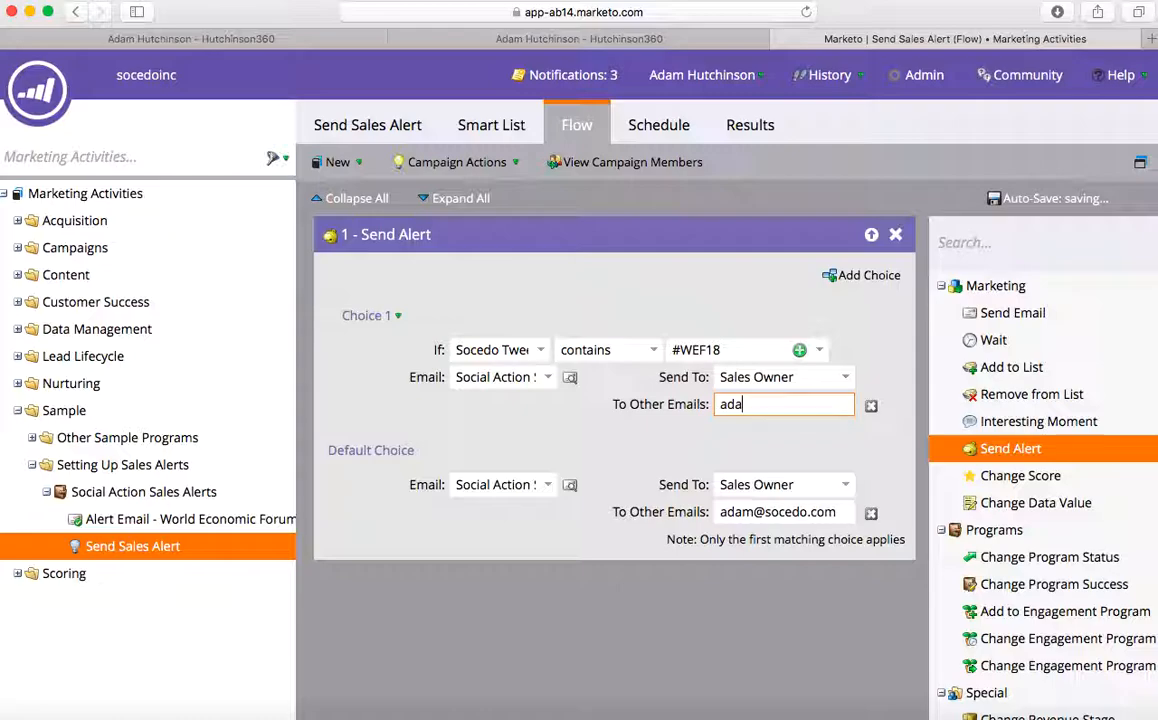
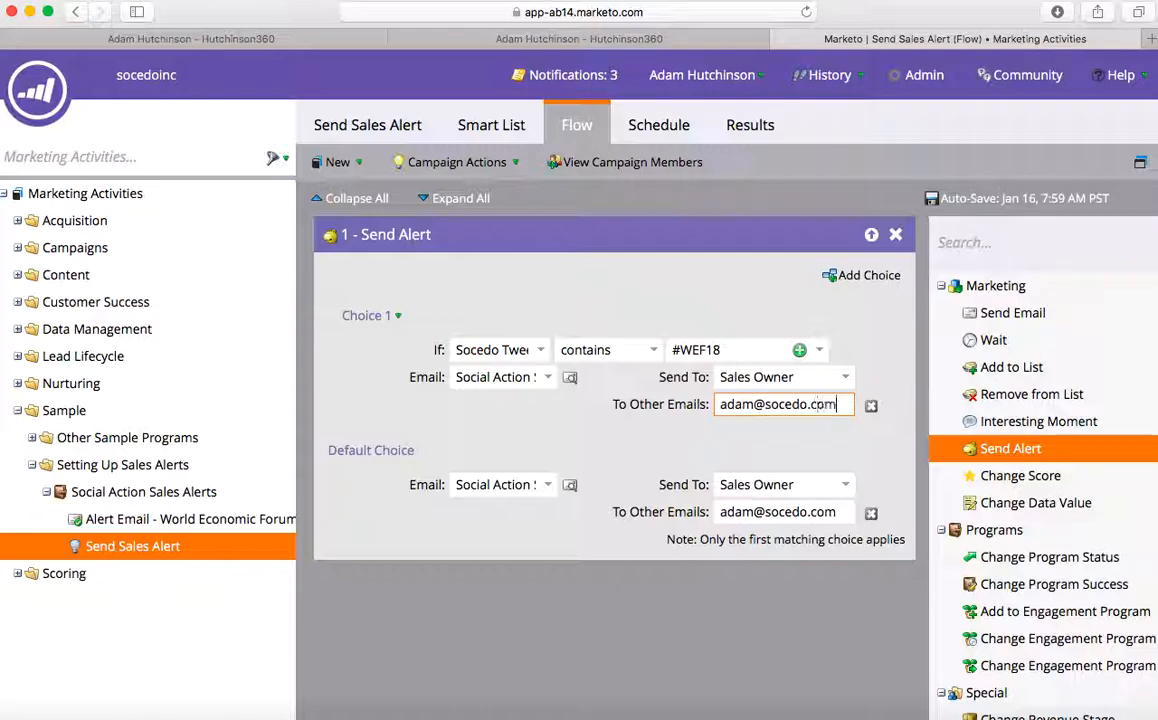
- Change the Default Choice email to Social Action Alert.Alert Email
click(501, 486)
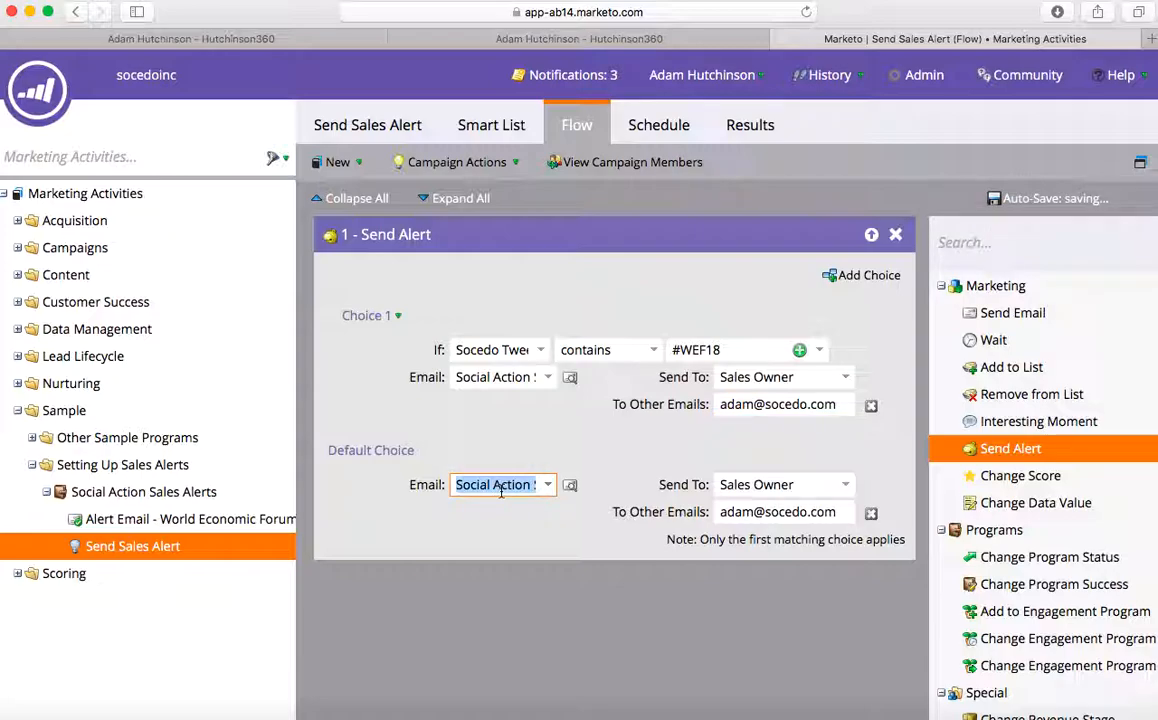
text(Social Ac)
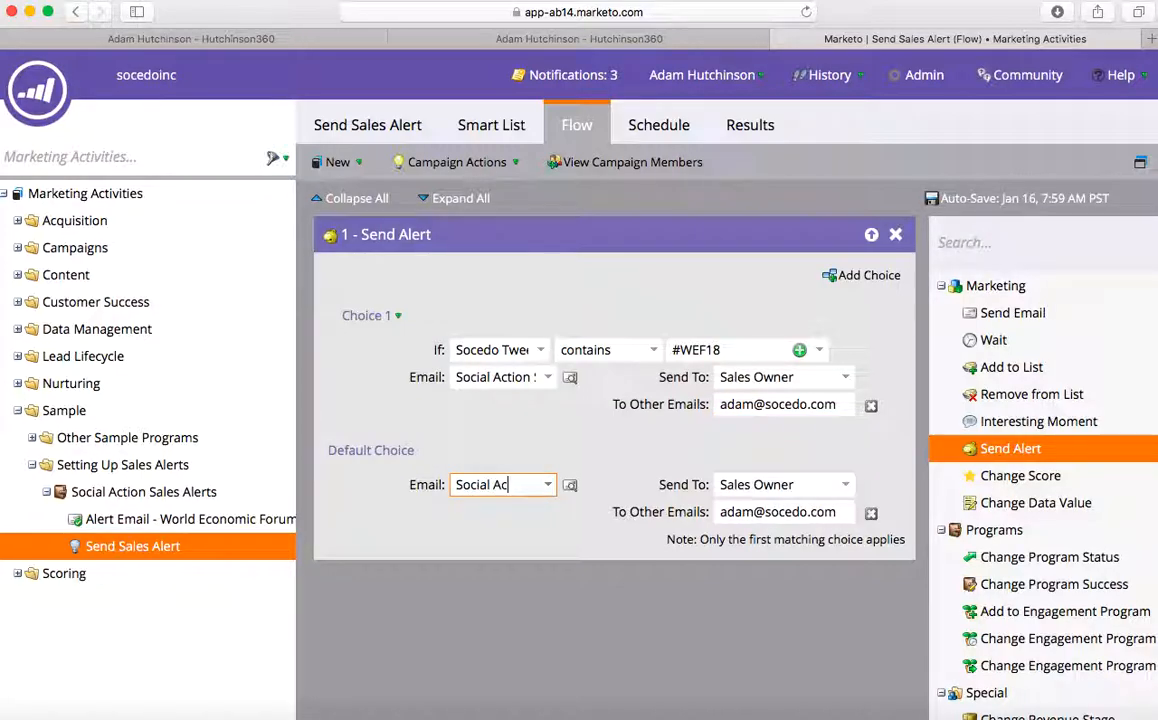
text(t)
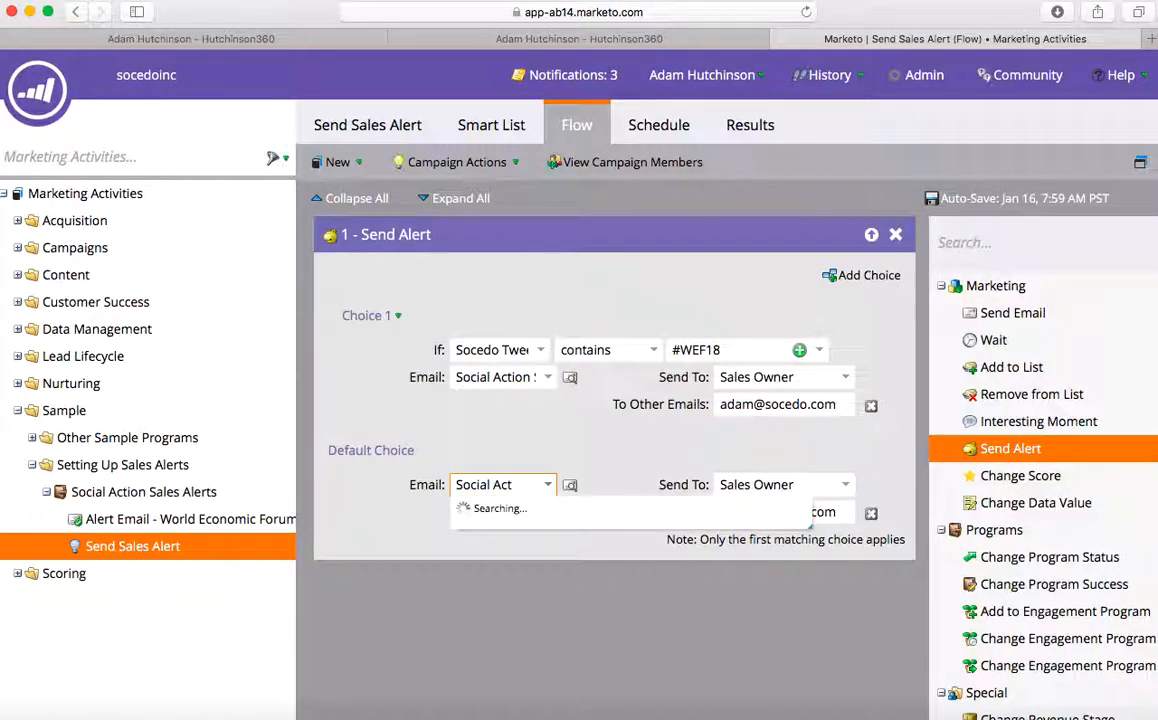
click(510, 510)
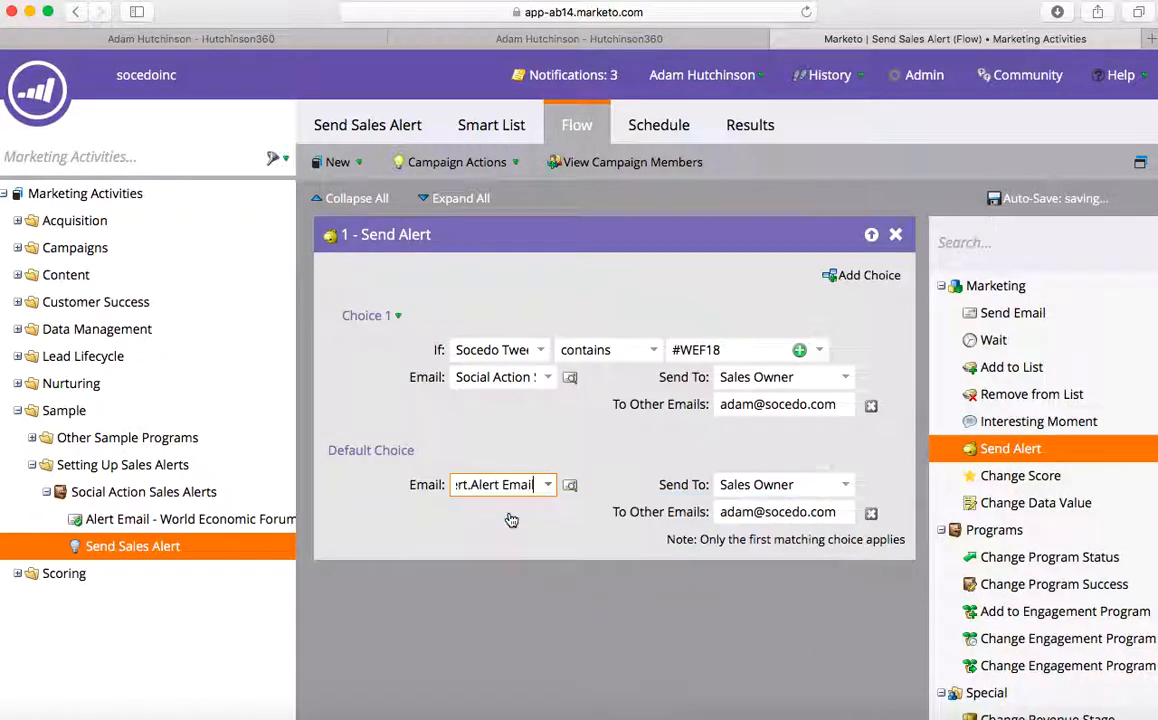
click(475, 583)
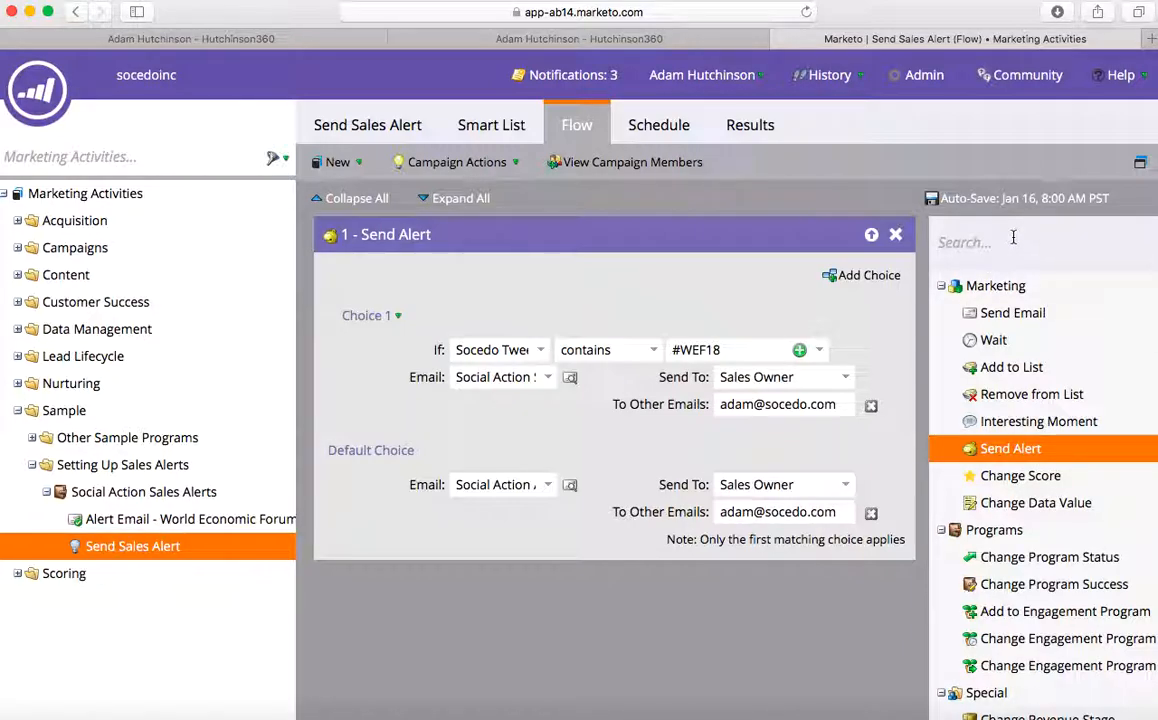
text(task)
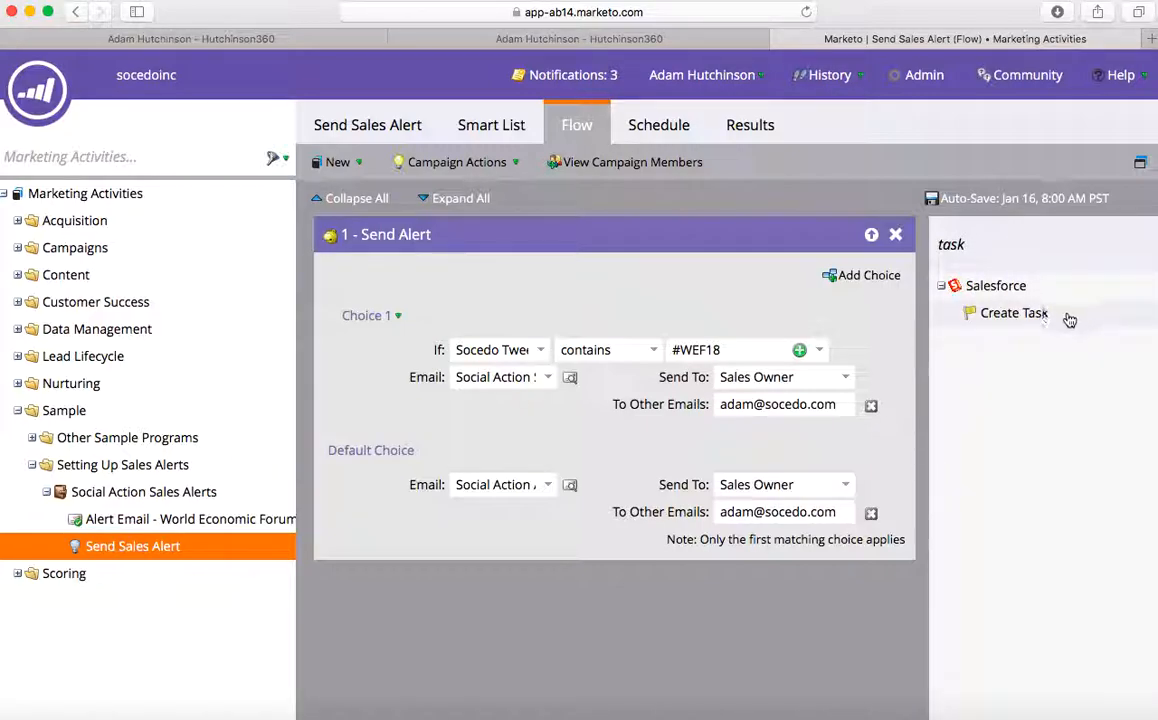
- Place a Salesforce Create Task step below Send Alert and review its token-filled subject and comments
drag(1062, 325, 567, 651)
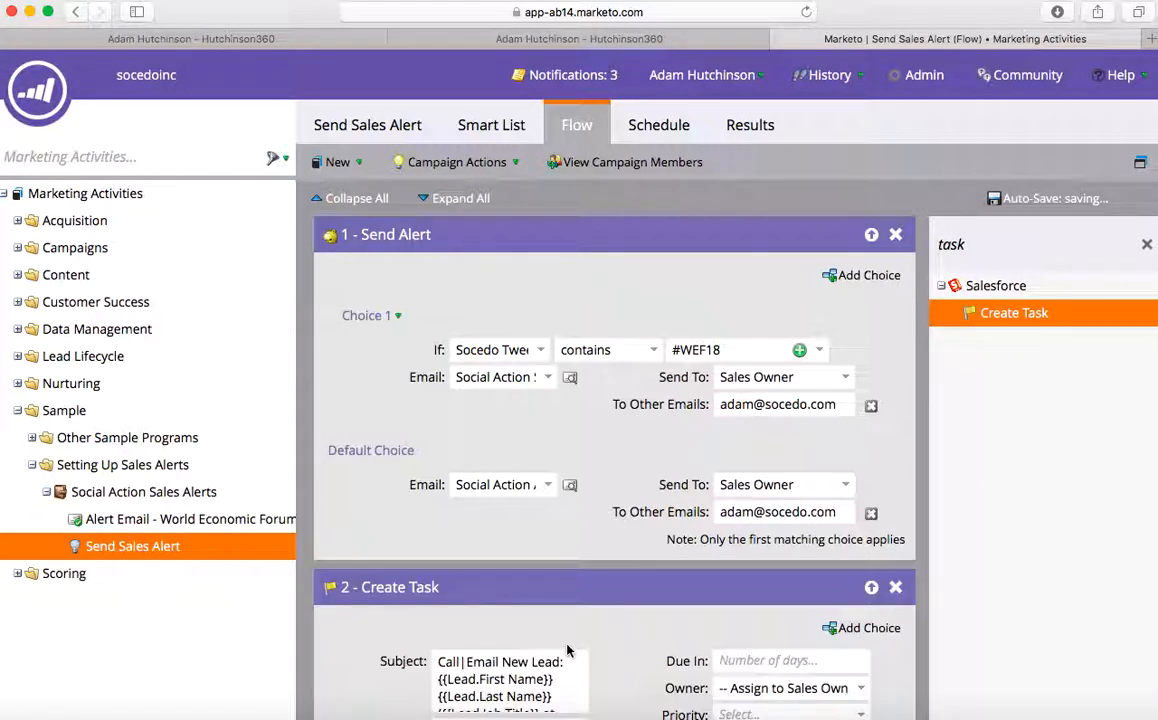
scroll(649, 584, down, 5)
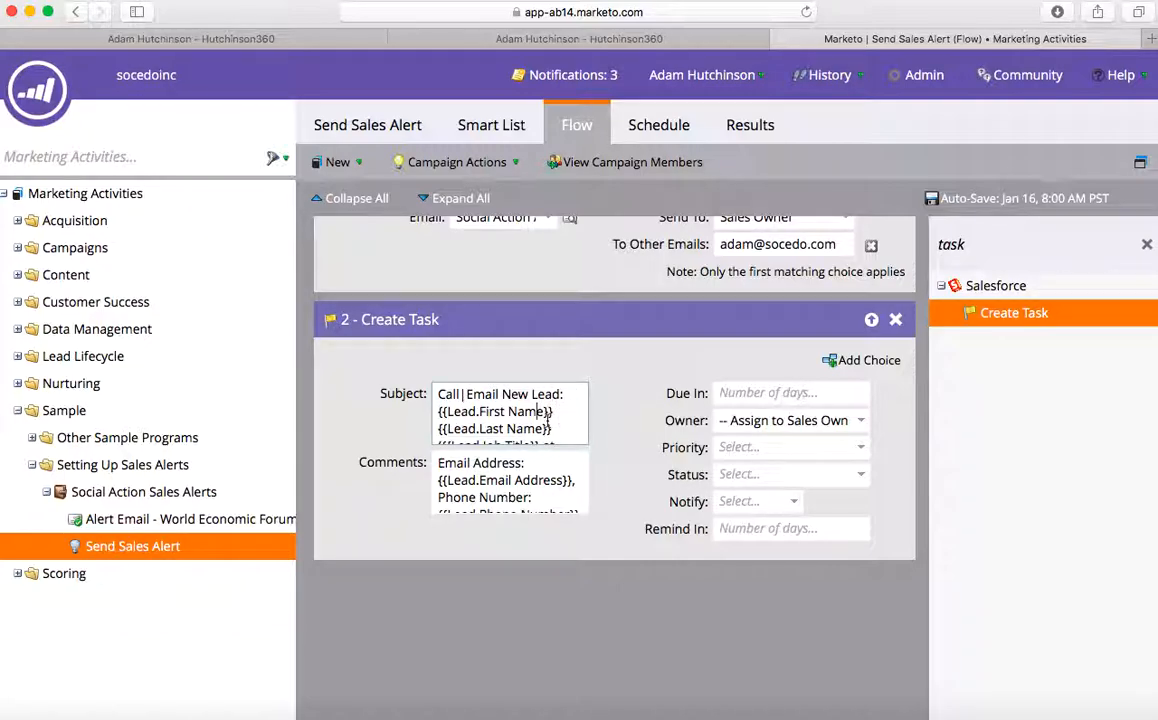
scroll(535, 414, down, 2)
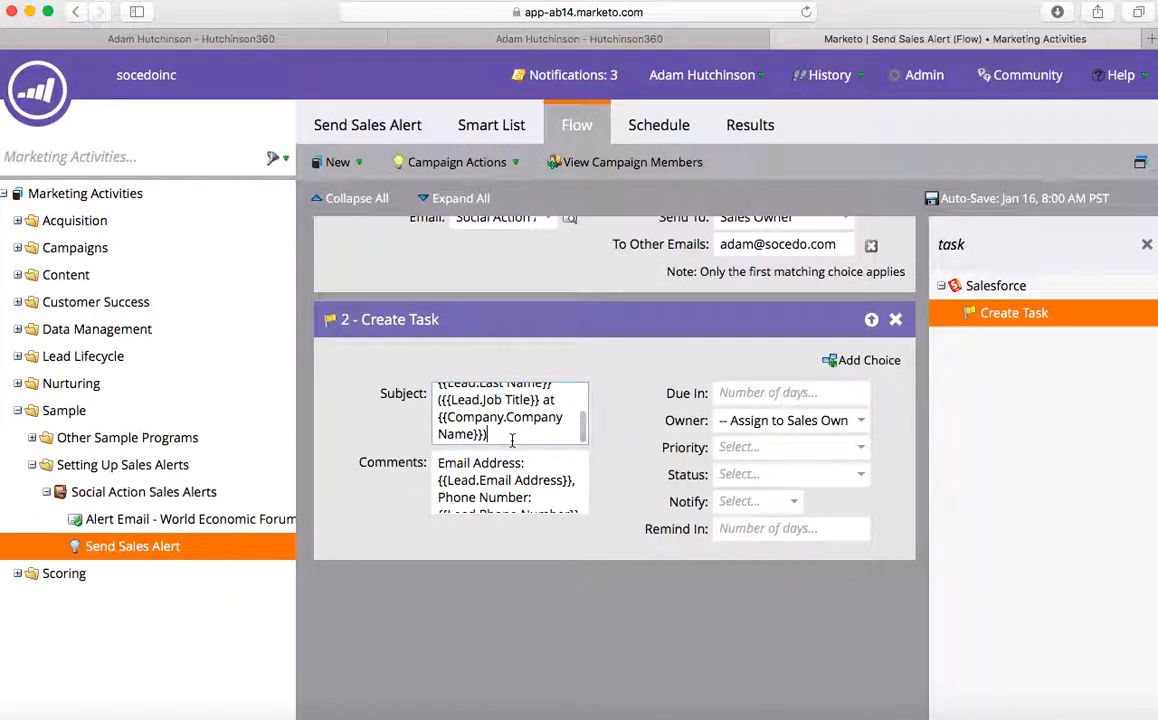
scroll(520, 405, up, 2)
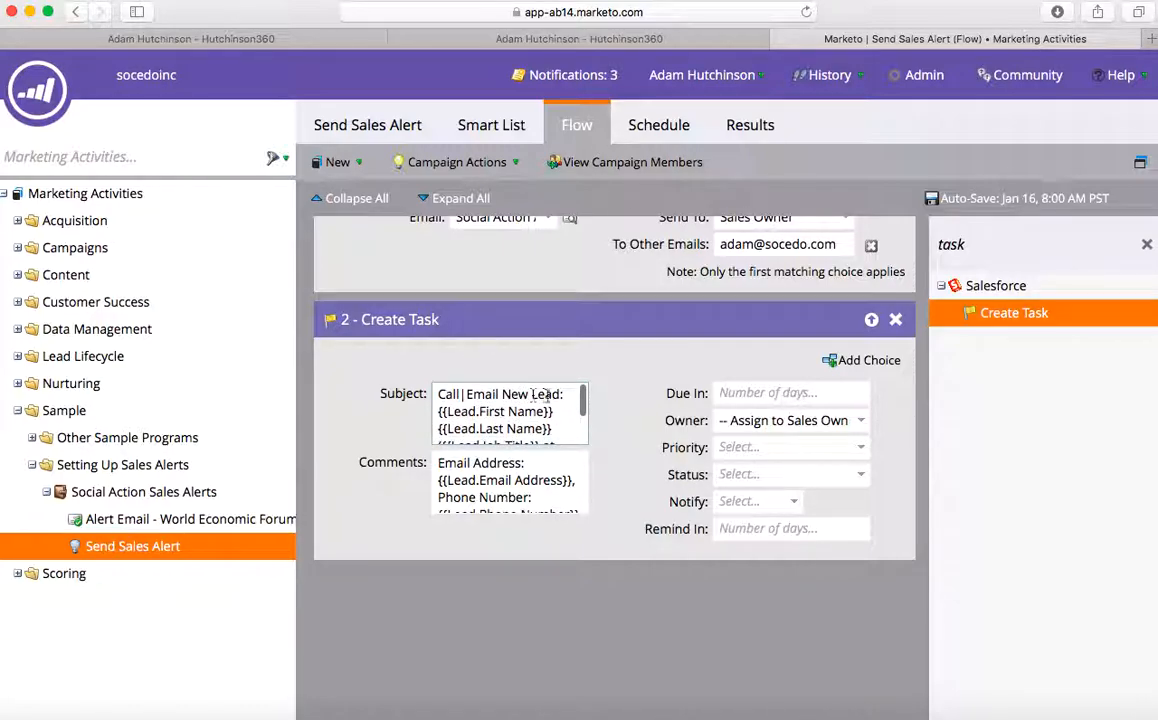
- Start the task subject with 'New Social Action' and clear the comment text after the email line
drag(563, 394, 440, 397)
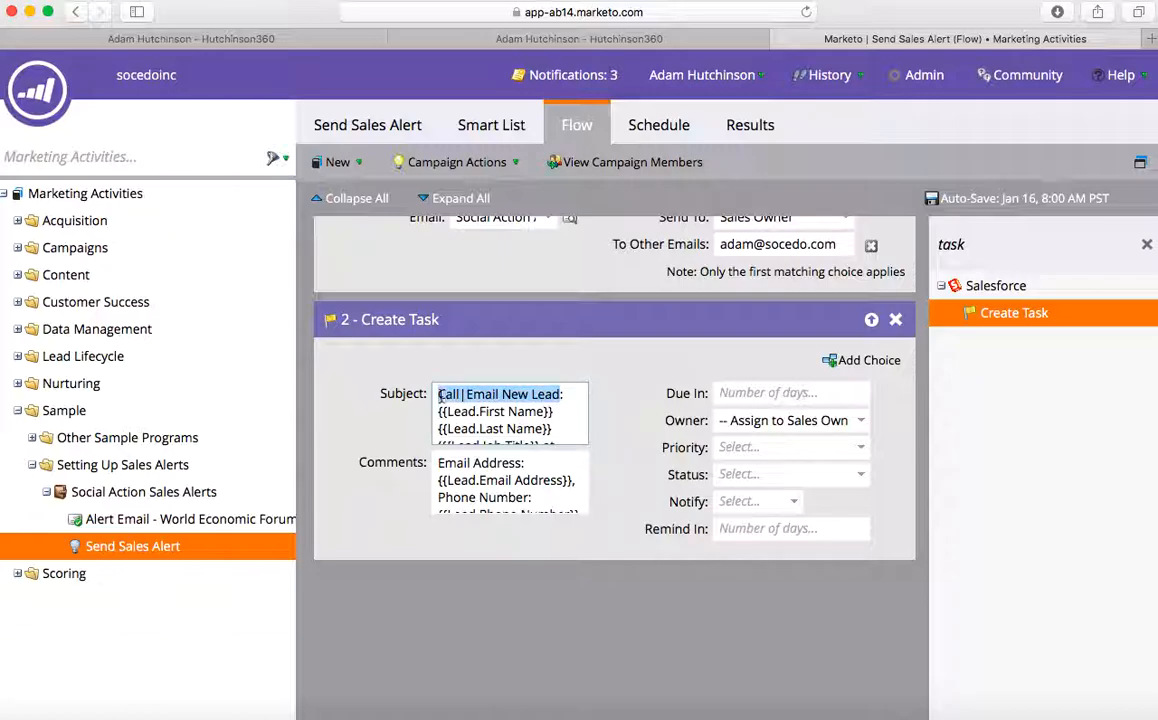
text(New Social )
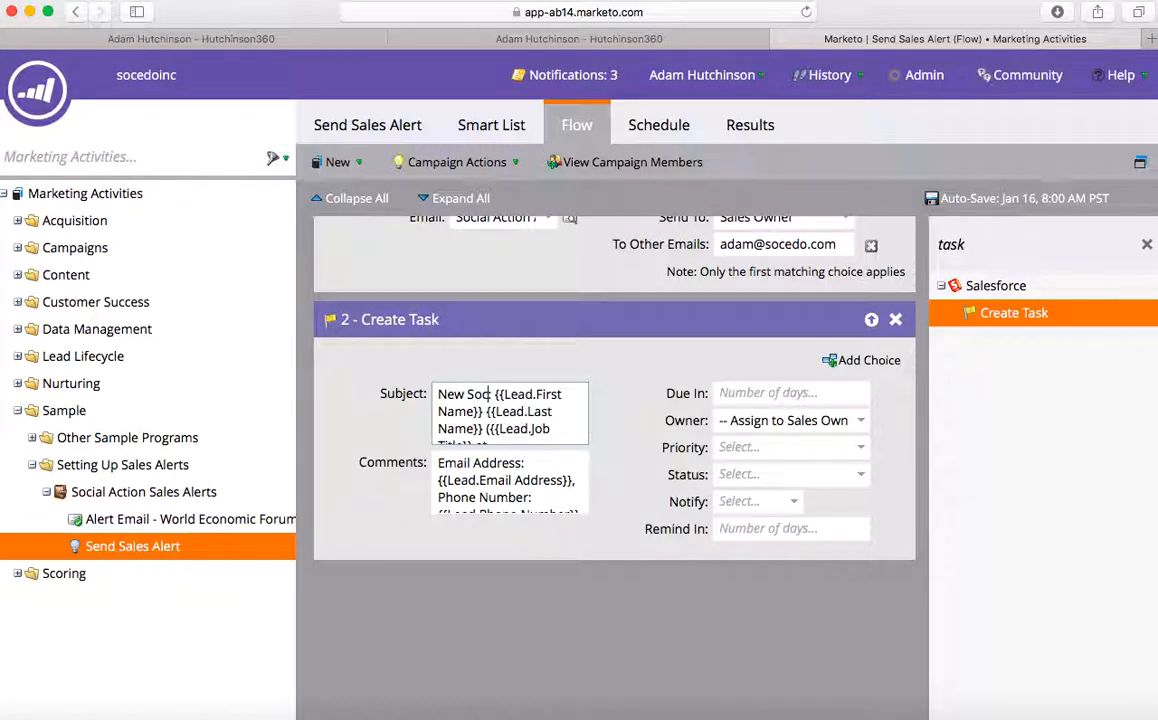
text(Action:)
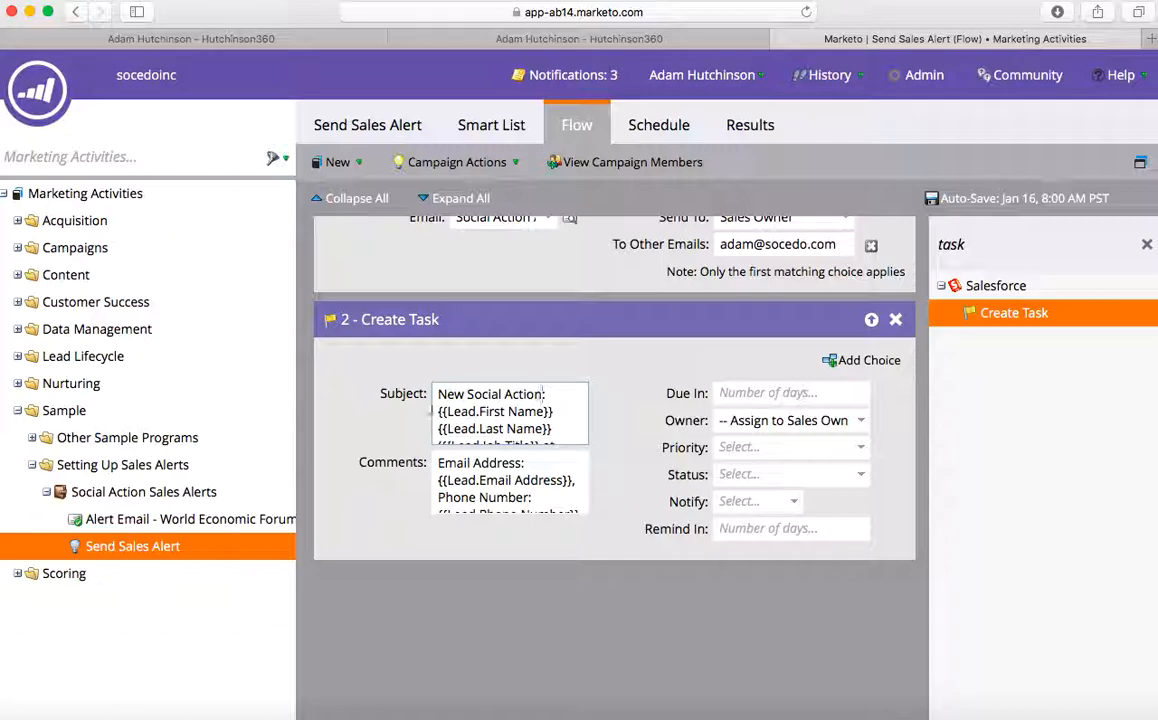
click(503, 474)
scroll(502, 490, down, 3)
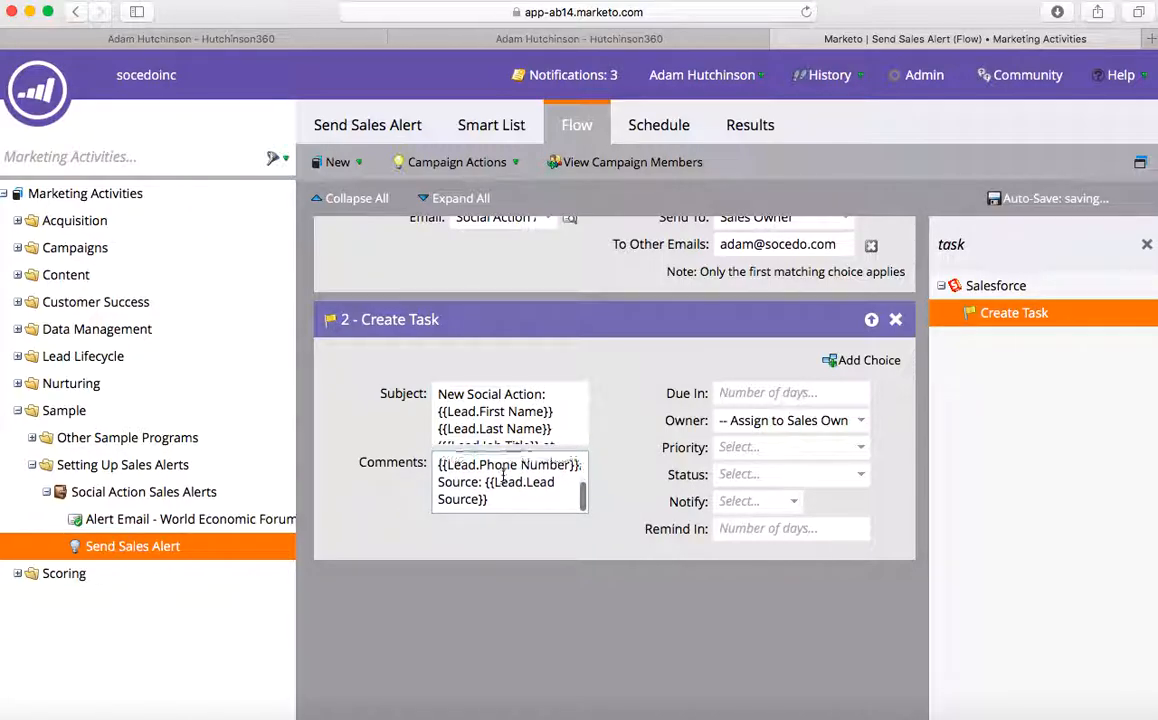
drag(500, 512, 440, 496)
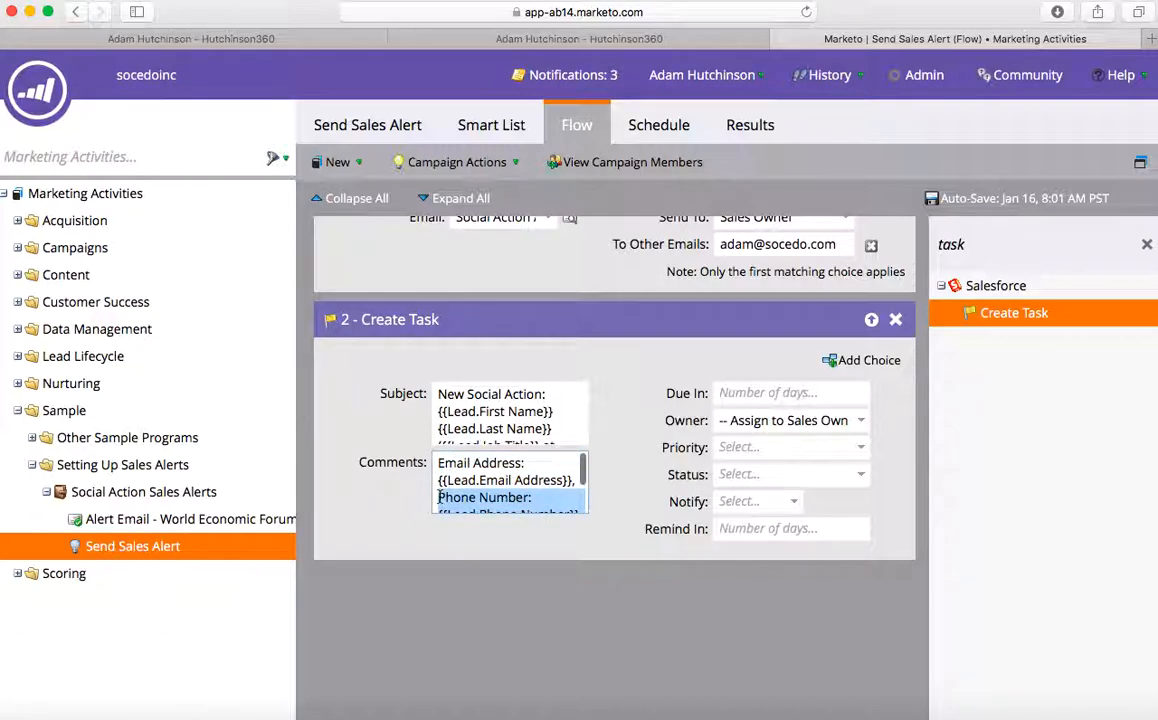
key(BackSpace)
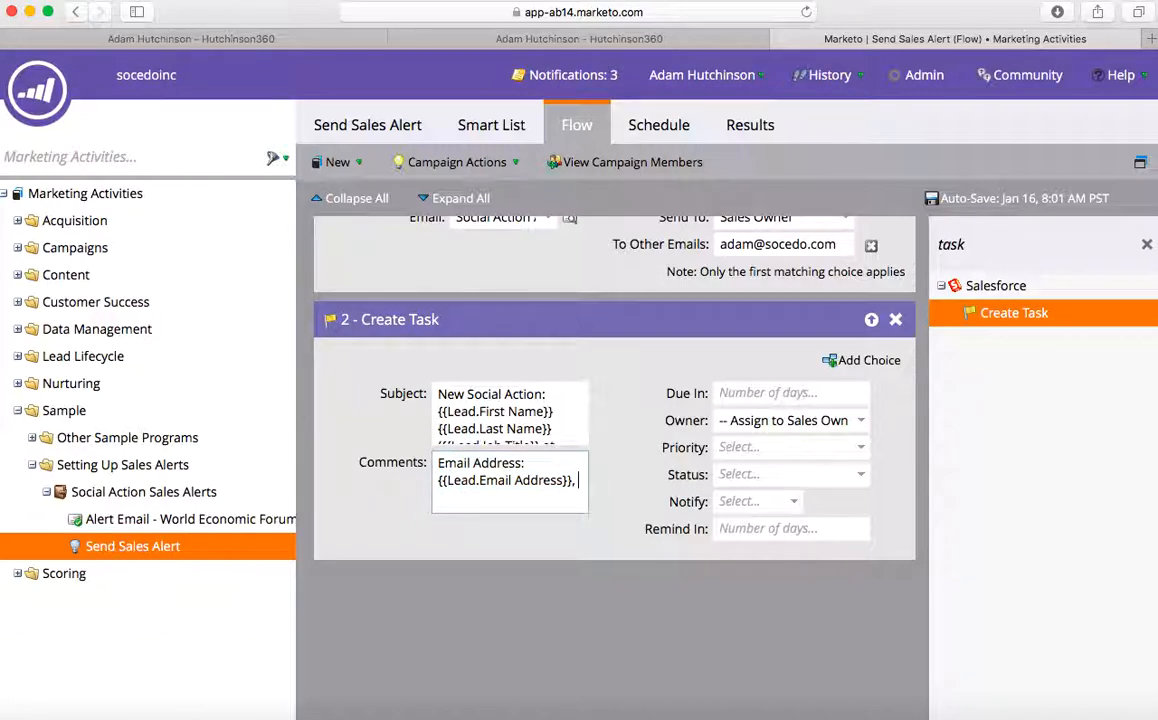
- Append {{Lead.Socedo Tweet Text}}, {{Lead.Socedo Tweet URL}} to the task comments
text({{lead.S)
text(ocedo Tw)
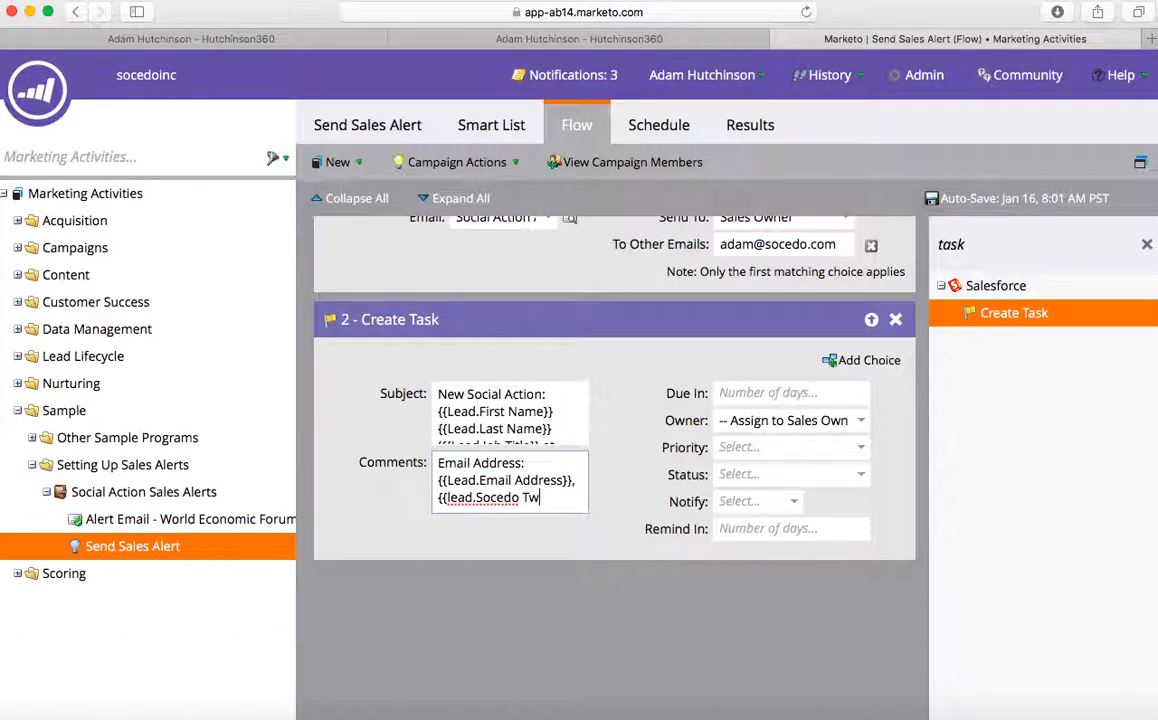
text(eet Text}}, {{)
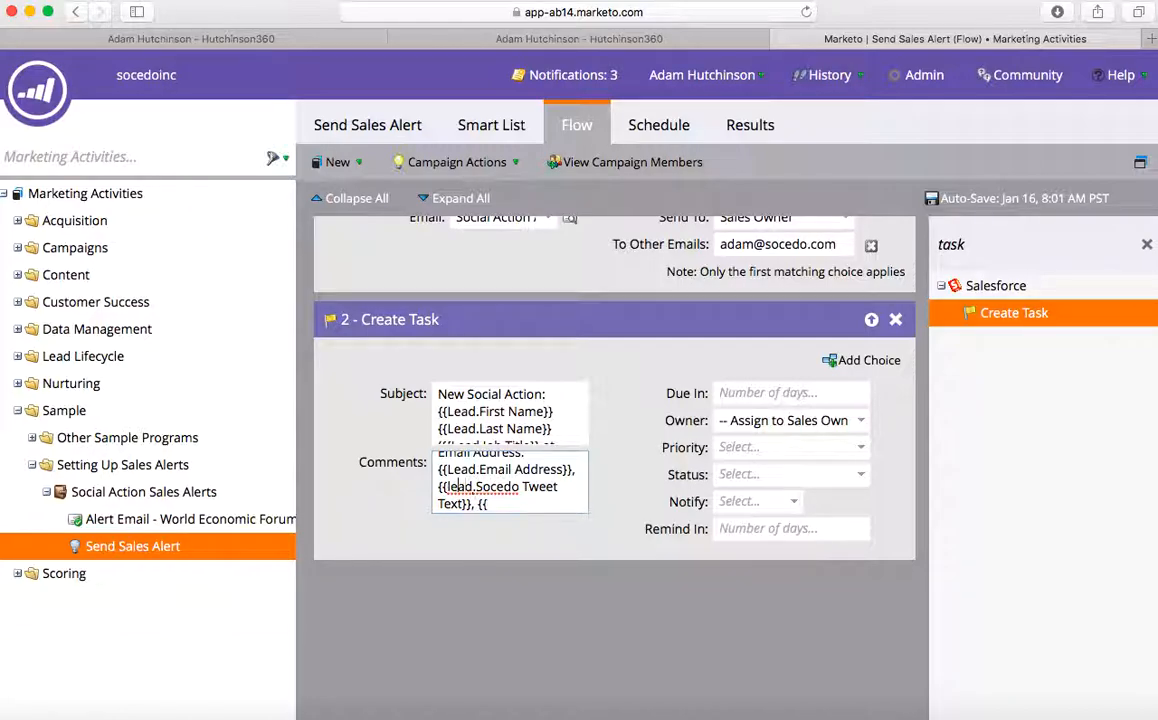
click(452, 487)
key(BackSpace)
text(L)
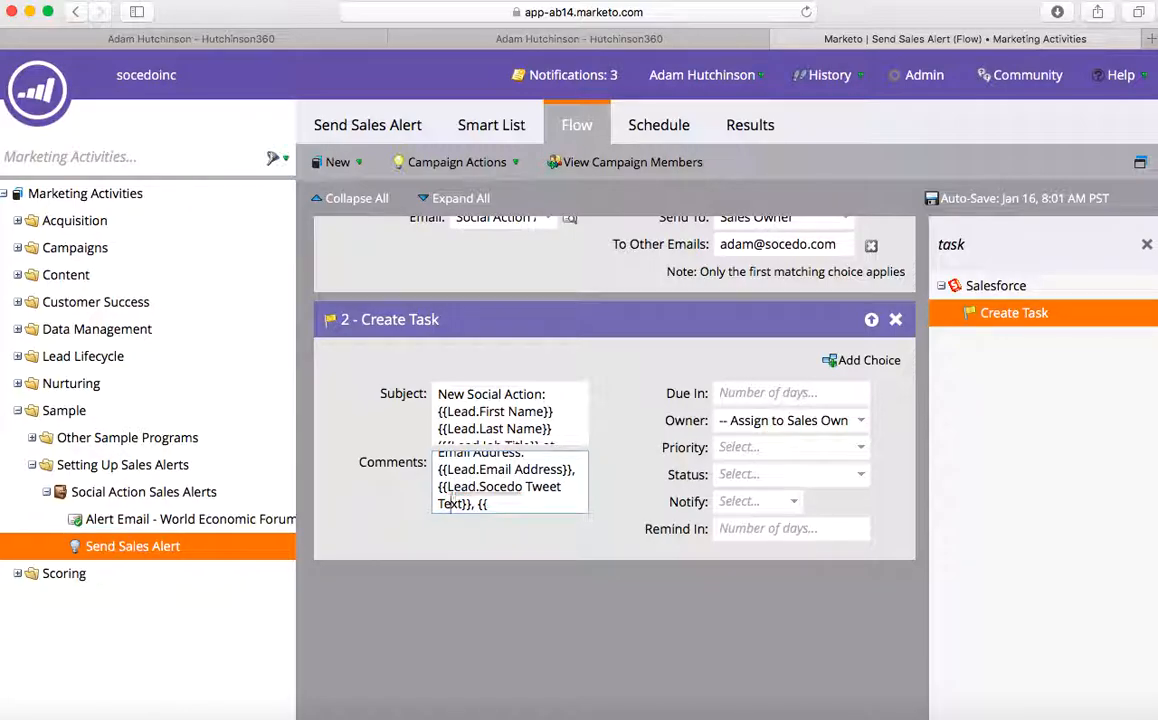
click(486, 504)
text(Lead.Socedo)
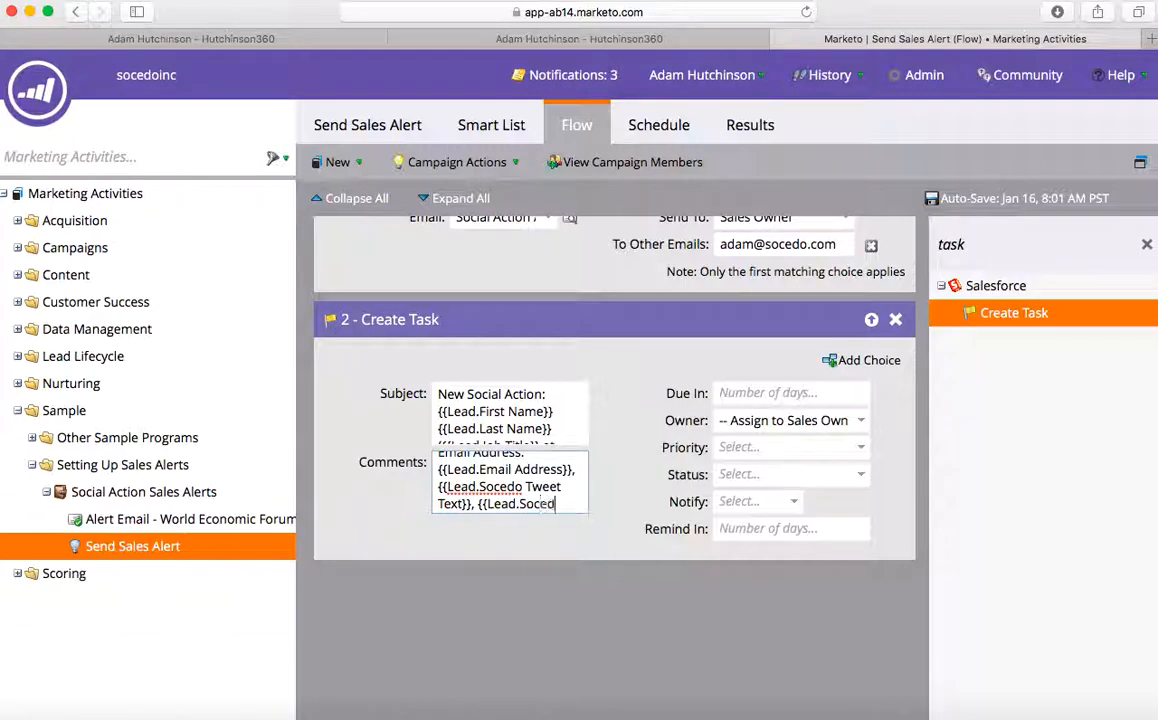
text( Tweet)
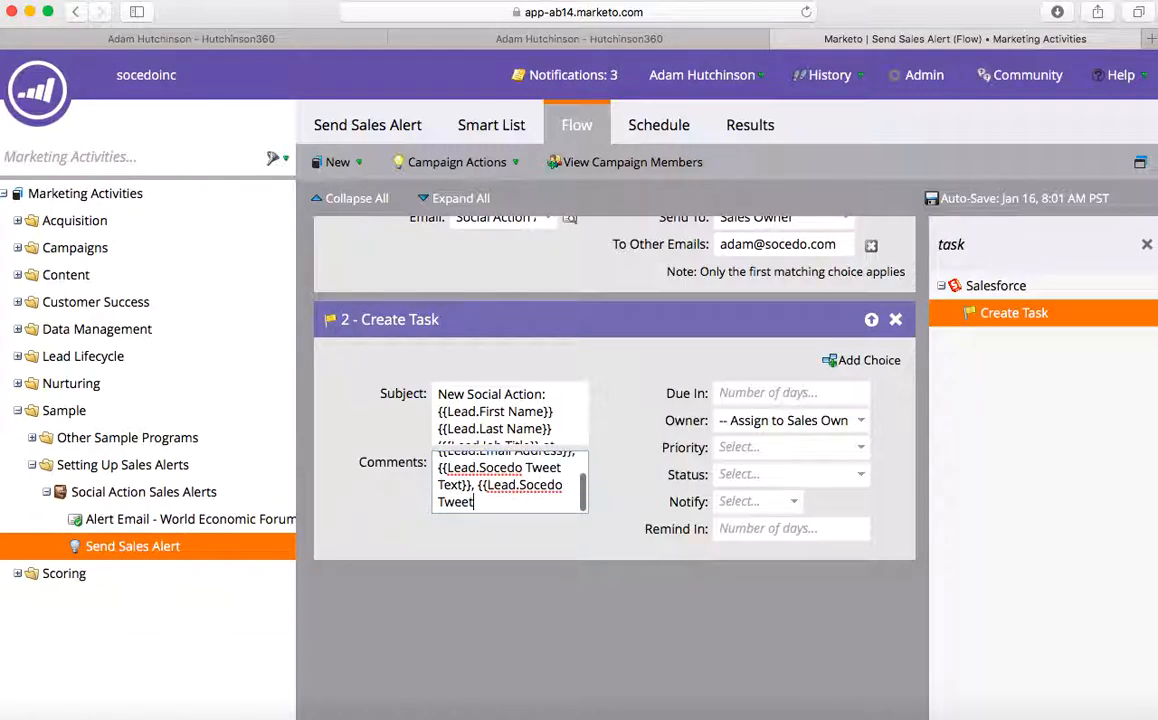
text( URL}})
click(383, 638)
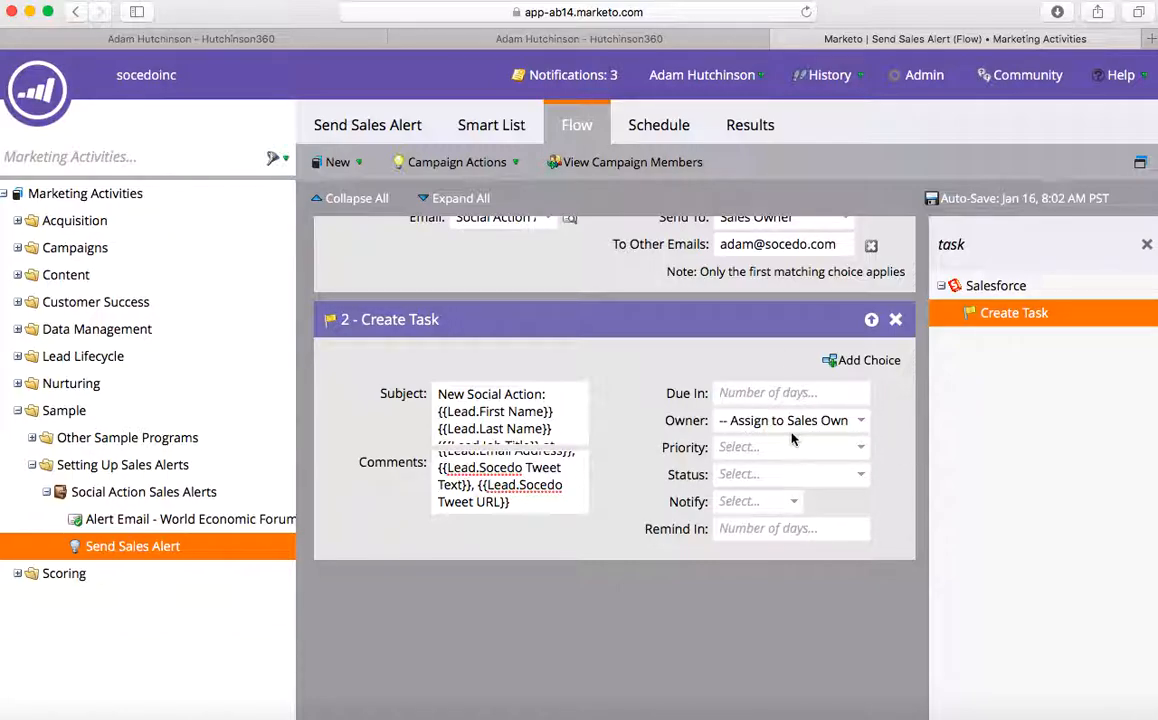
- Leave the task owner unchanged and select the 'task' action search term
click(862, 424)
click(877, 415)
scroll(889, 421, down, 1)
double_click(1009, 243)
double_click(1009, 243)
- Add an Interesting Moment step to the flow as step 3
text(in)
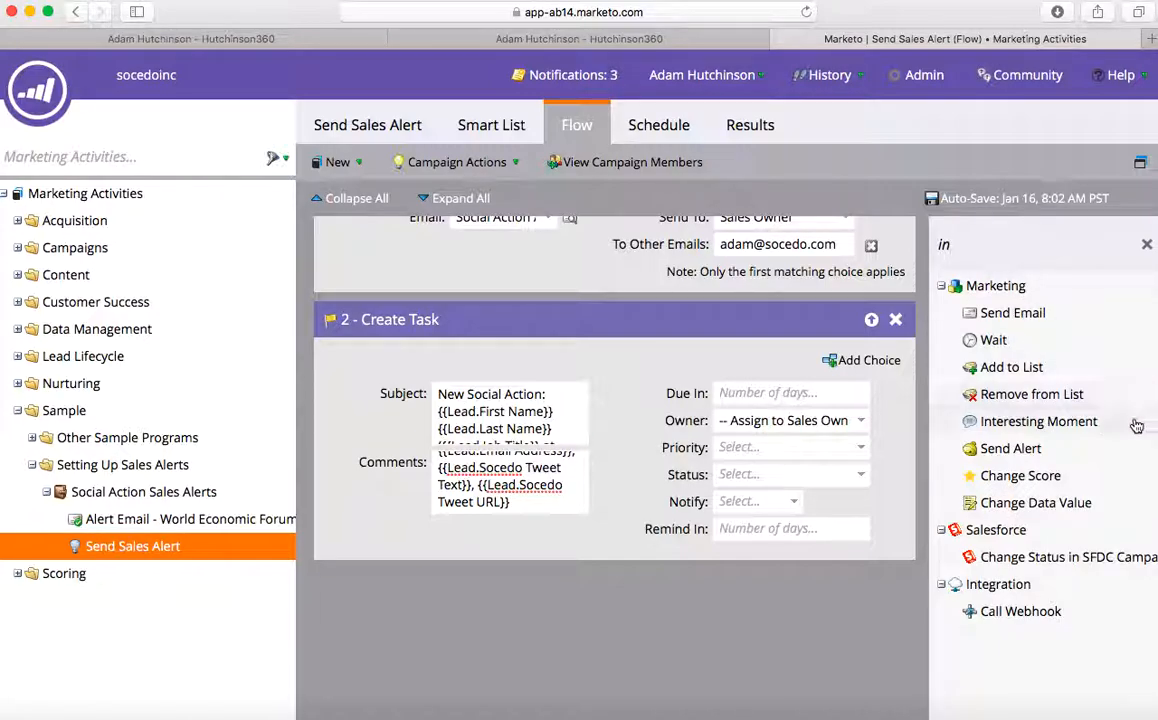
drag(1085, 428, 620, 637)
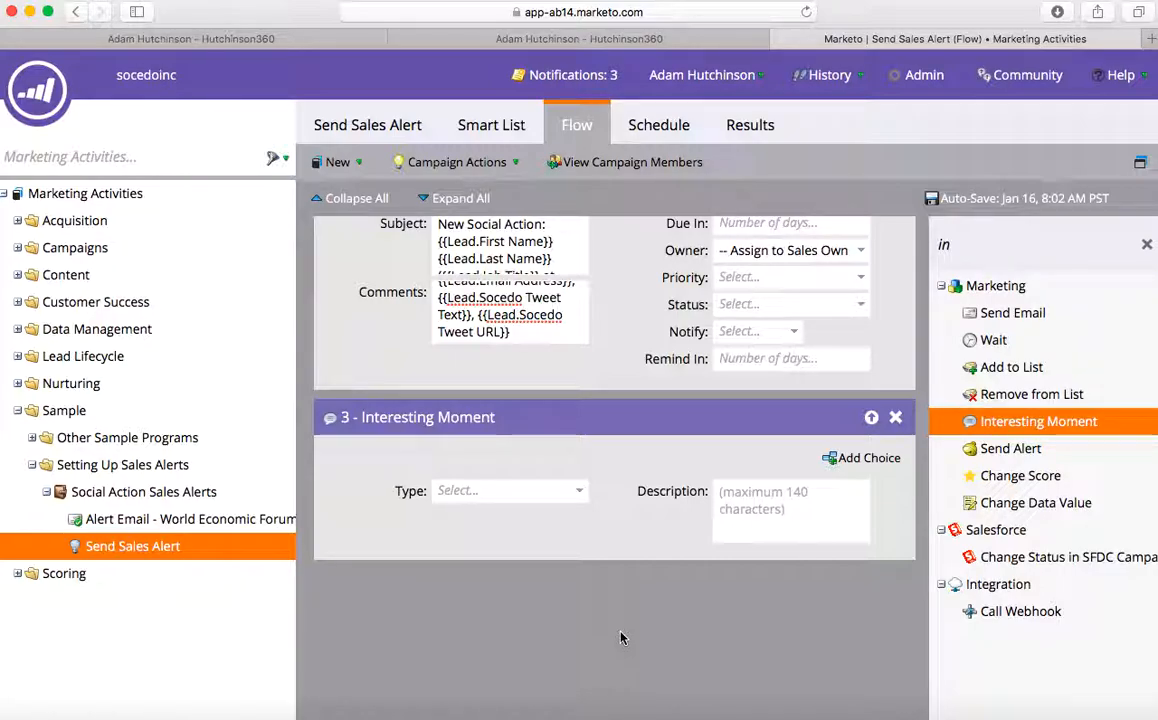
scroll(620, 637, up, 5)
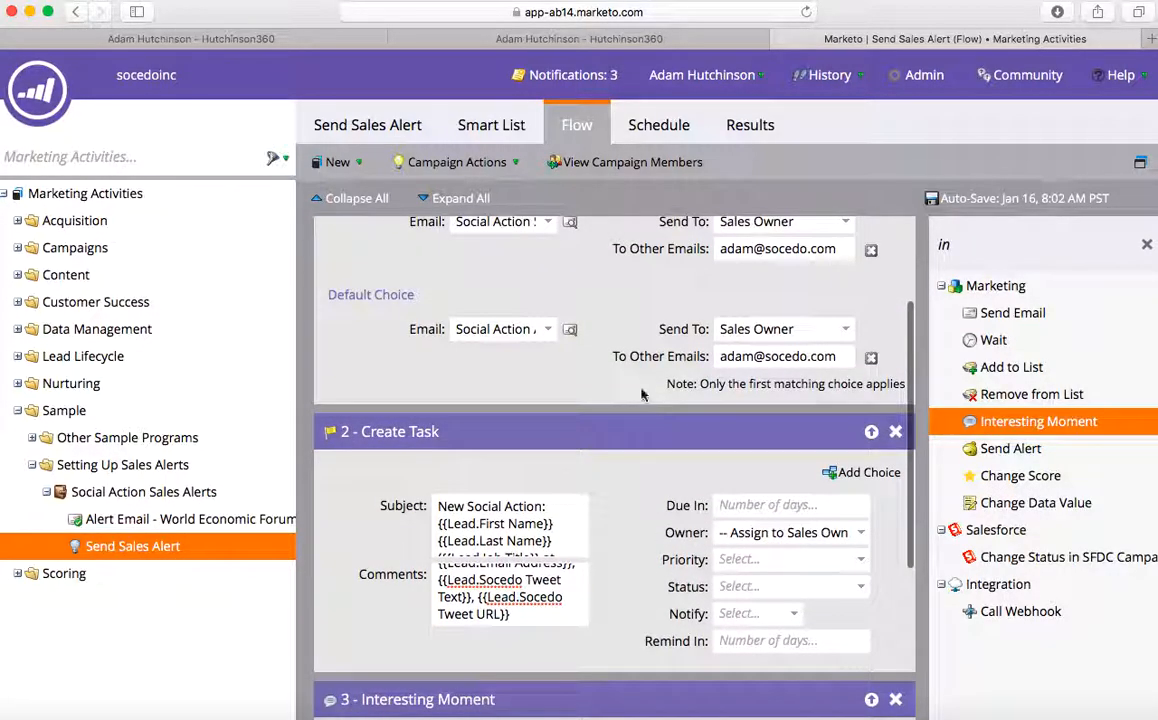
scroll(590, 360, up, 3)
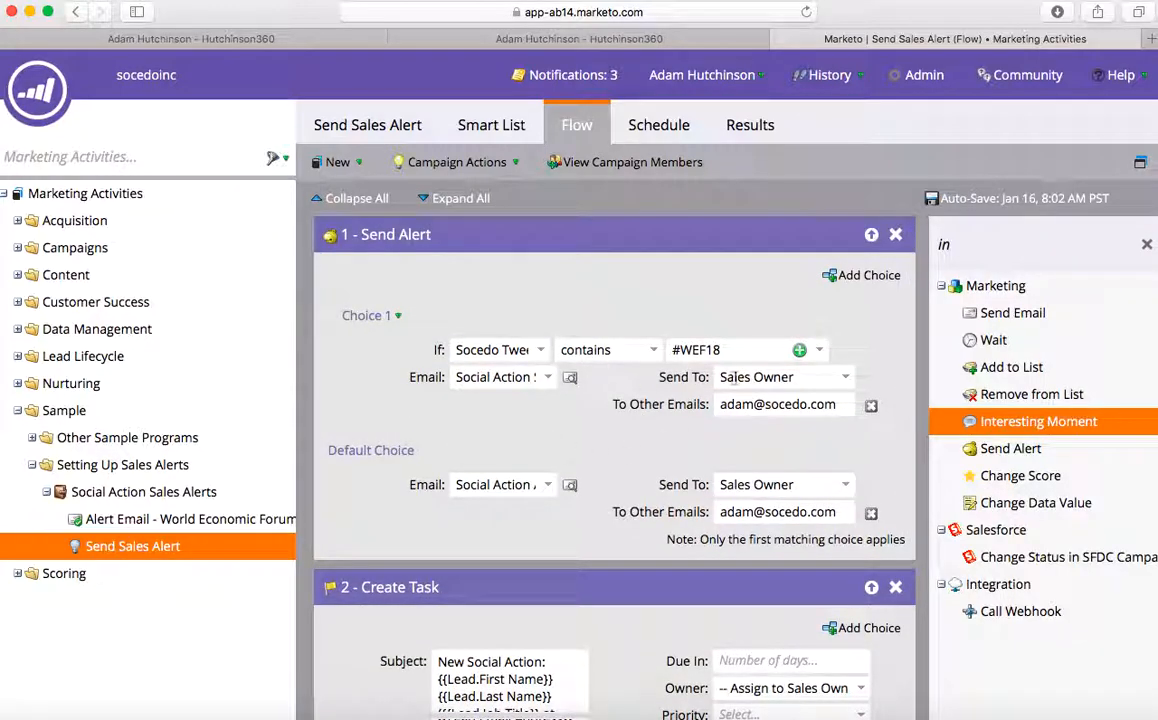
scroll(619, 381, down, 5)
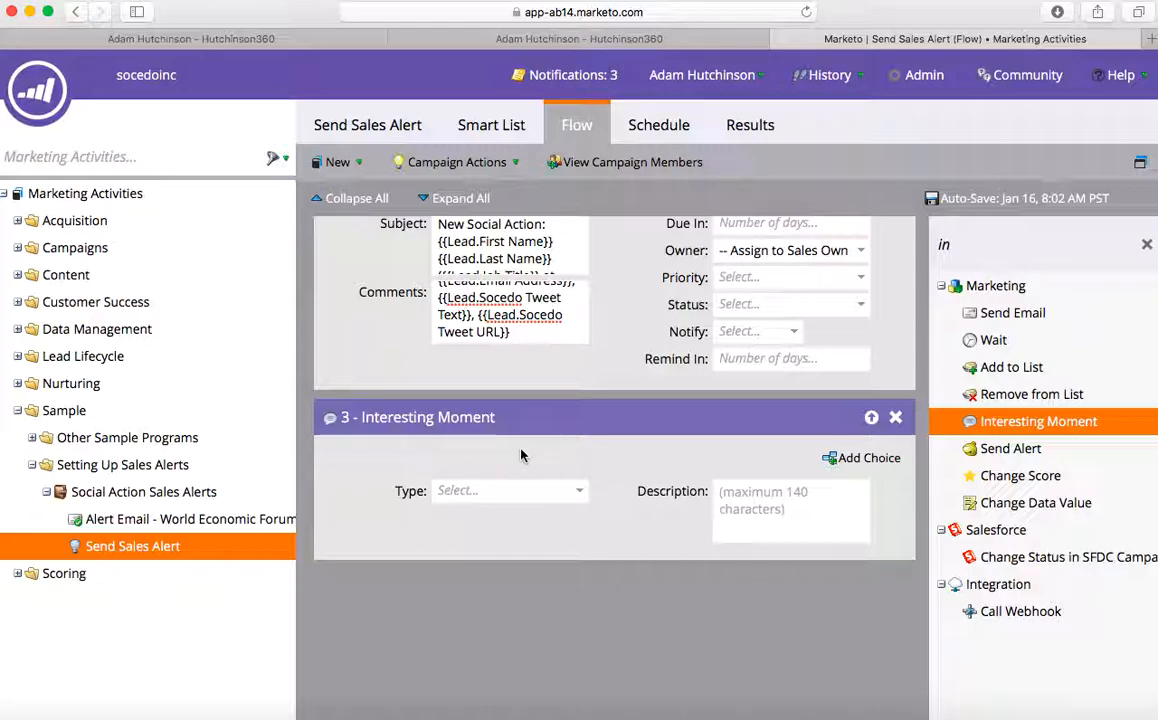
- Make step 3 a Milestone moment described by {{Lead.Socedo Tweet Text}} and add another Interesting Moment step
click(577, 498)
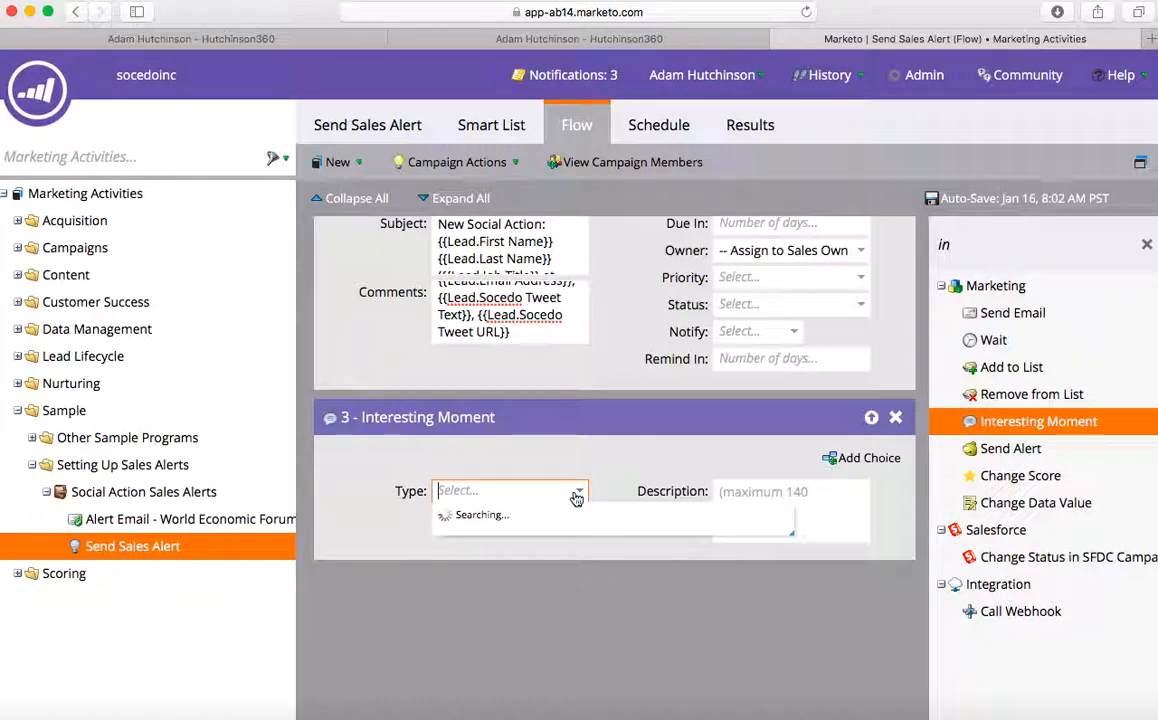
click(548, 538)
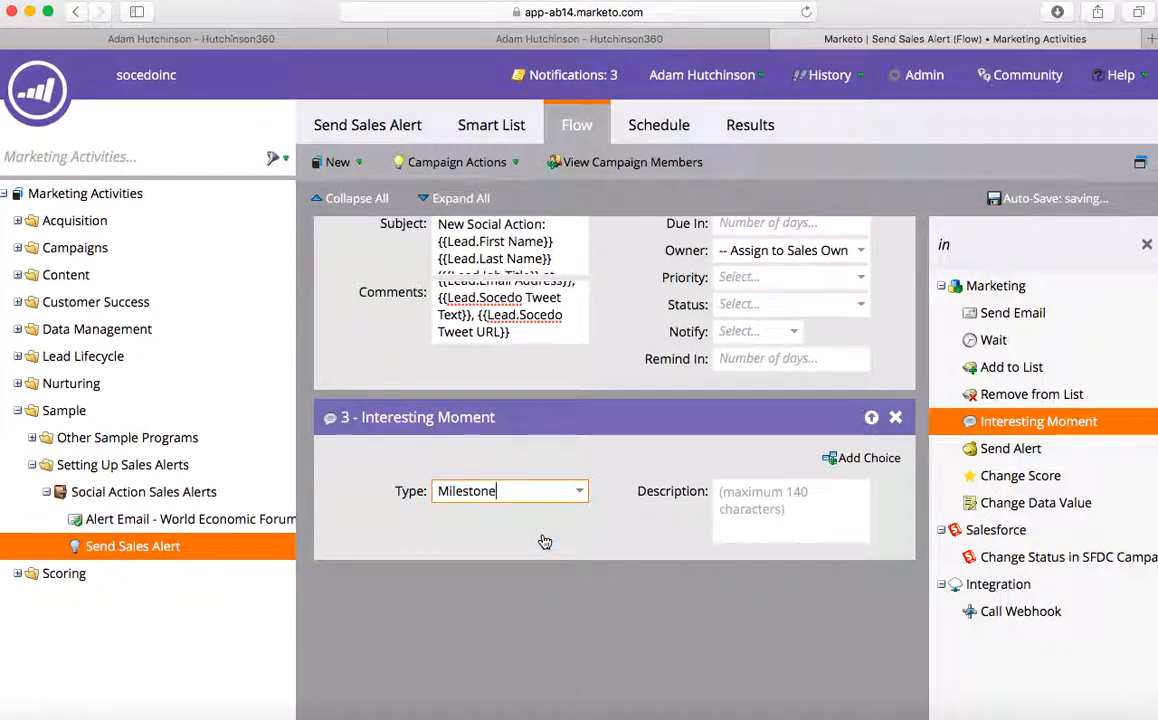
click(800, 508)
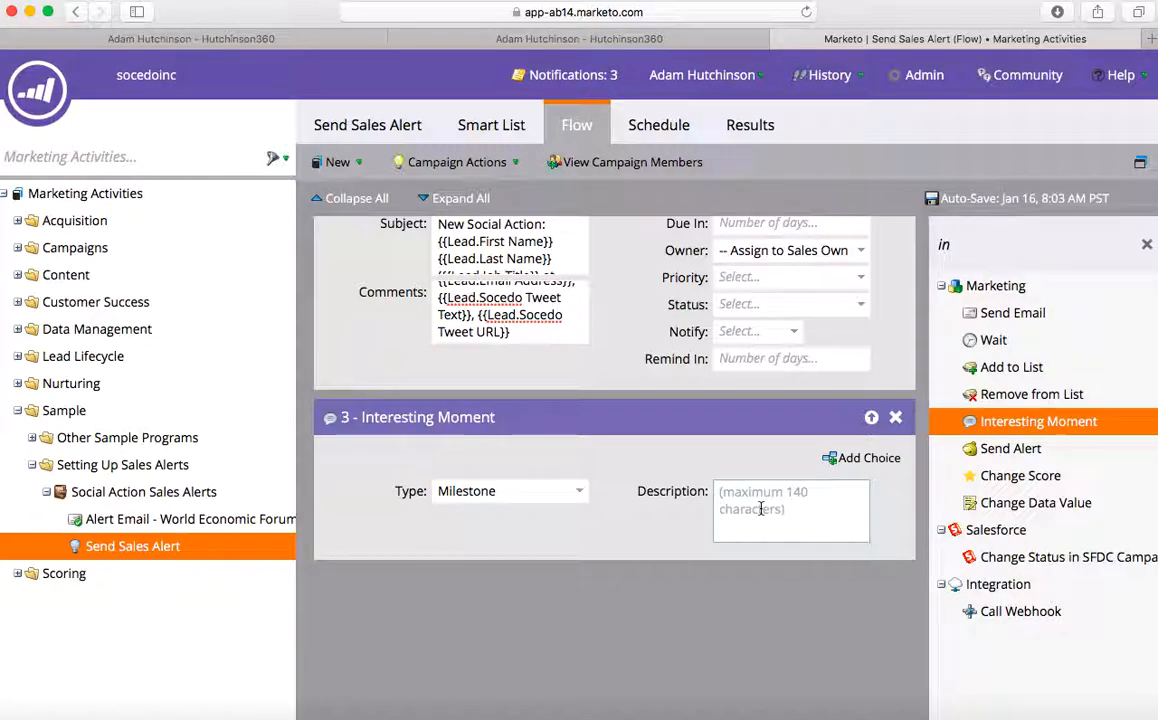
text({)
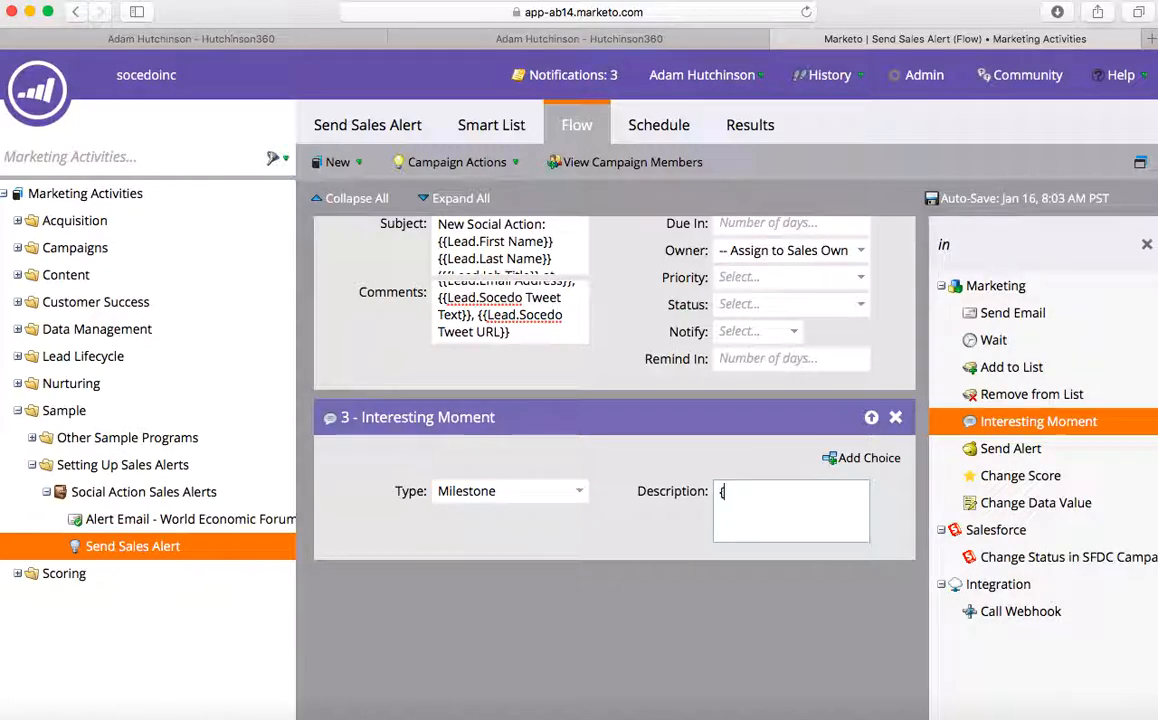
text({Lead.Socedo Tweet)
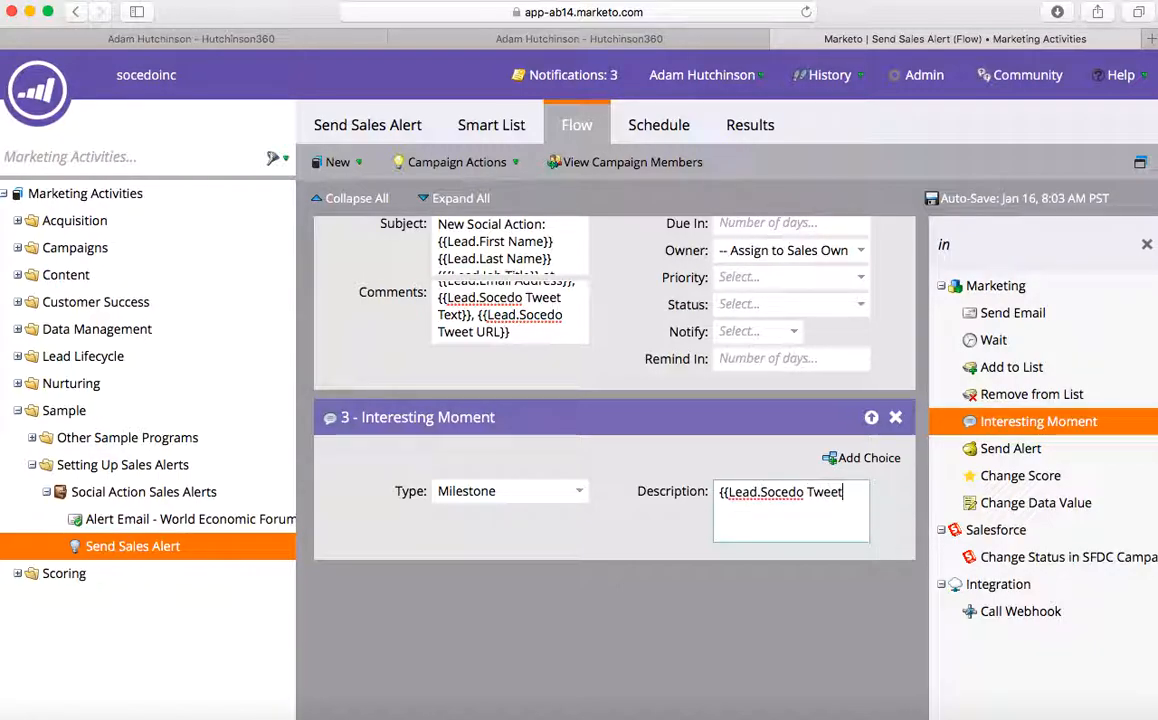
text( Text}})
click(607, 542)
drag(983, 424, 546, 635)
scroll(546, 635, down, 3)
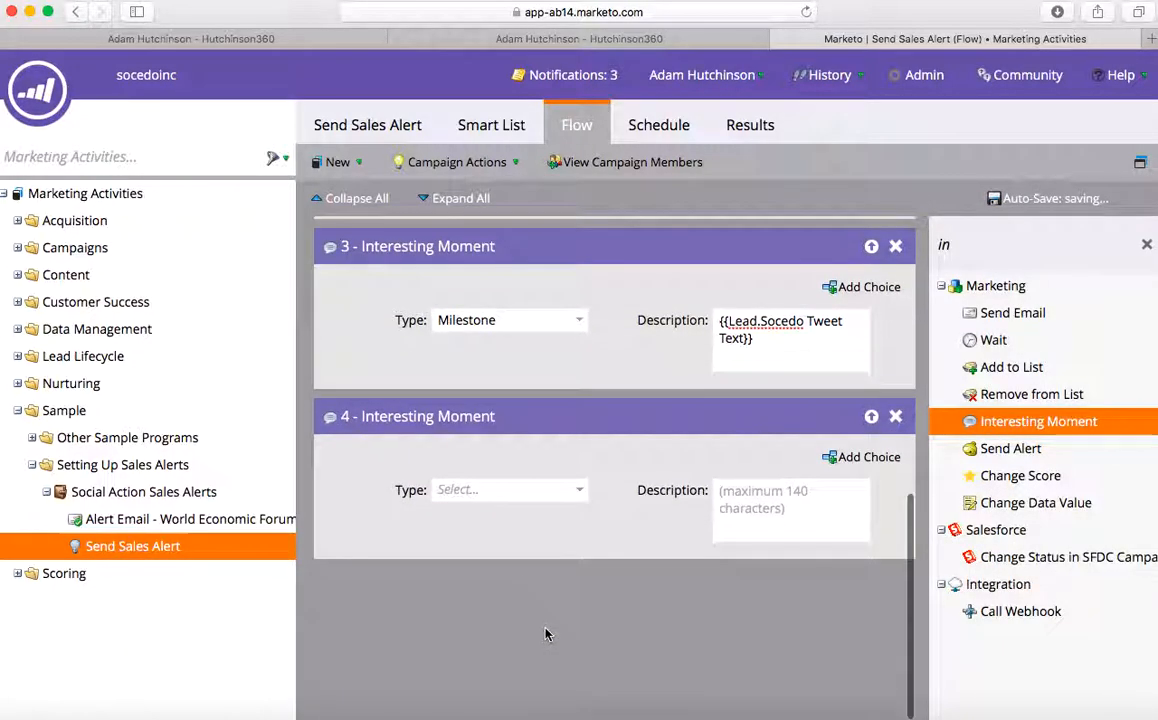
- Make step 4 a Milestone moment described by {{Lead.Socedo Tweet URL}}
click(487, 491)
text(Mil)
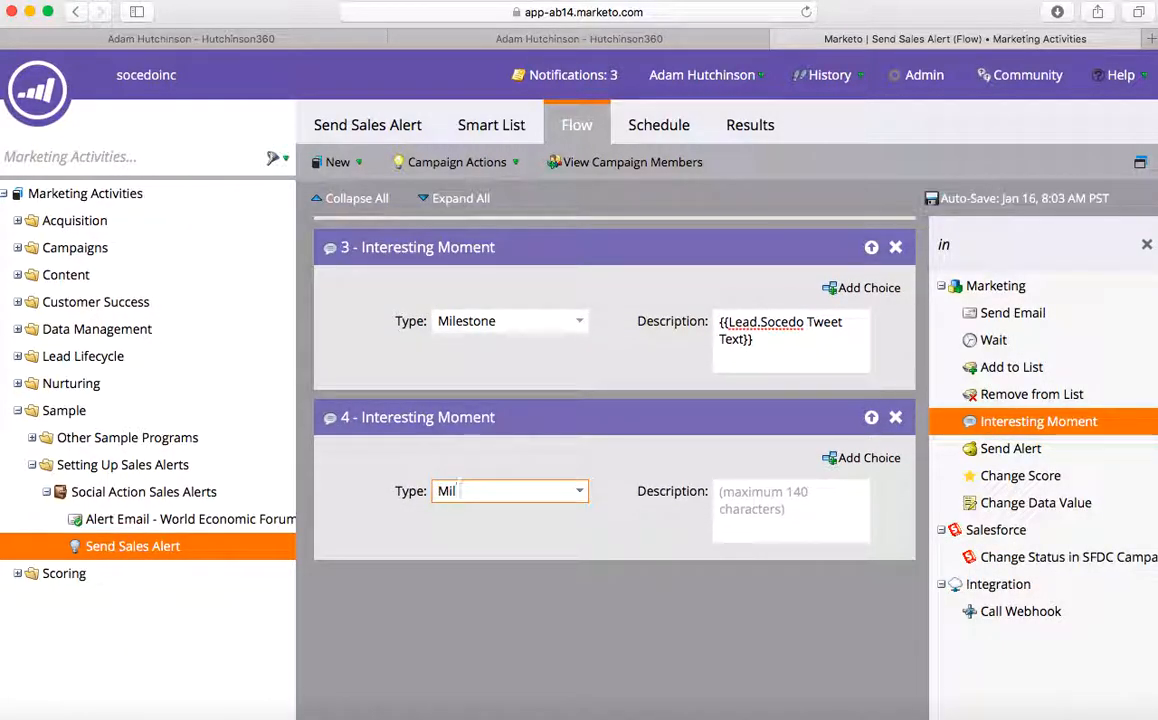
click(518, 515)
click(773, 509)
text({{)
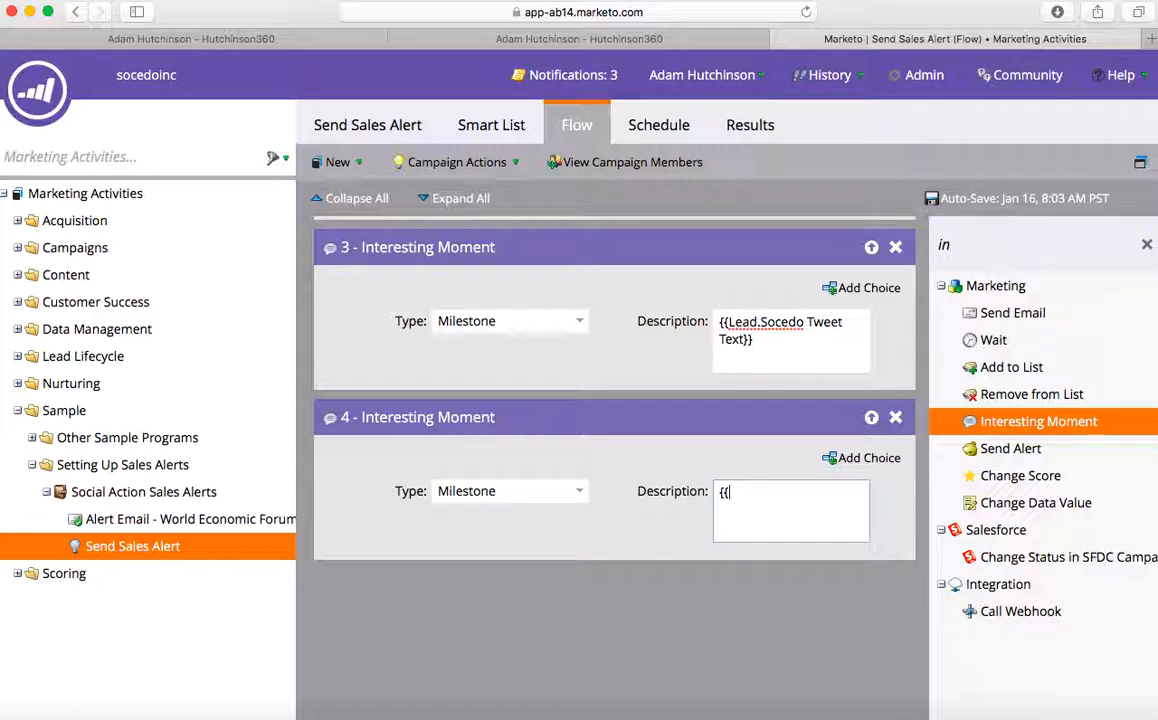
text(Lead. S)
key(BackSpace)
key(BackSpace)
text(Socedo)
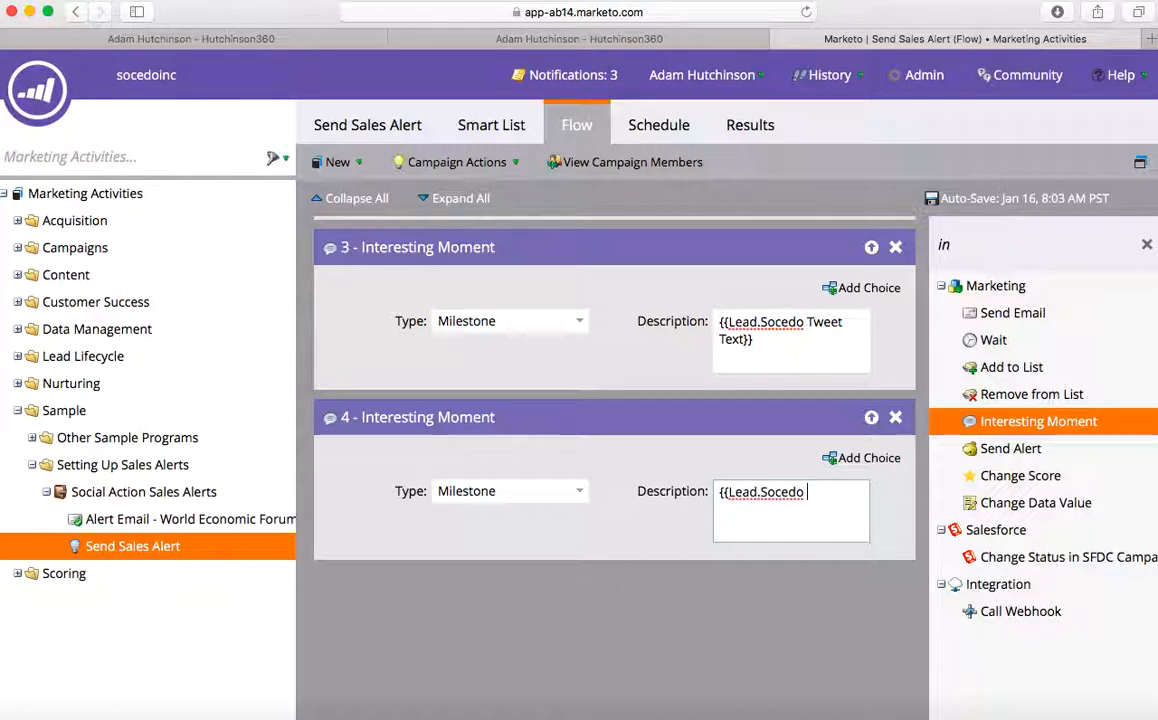
text( Tweet URL}})
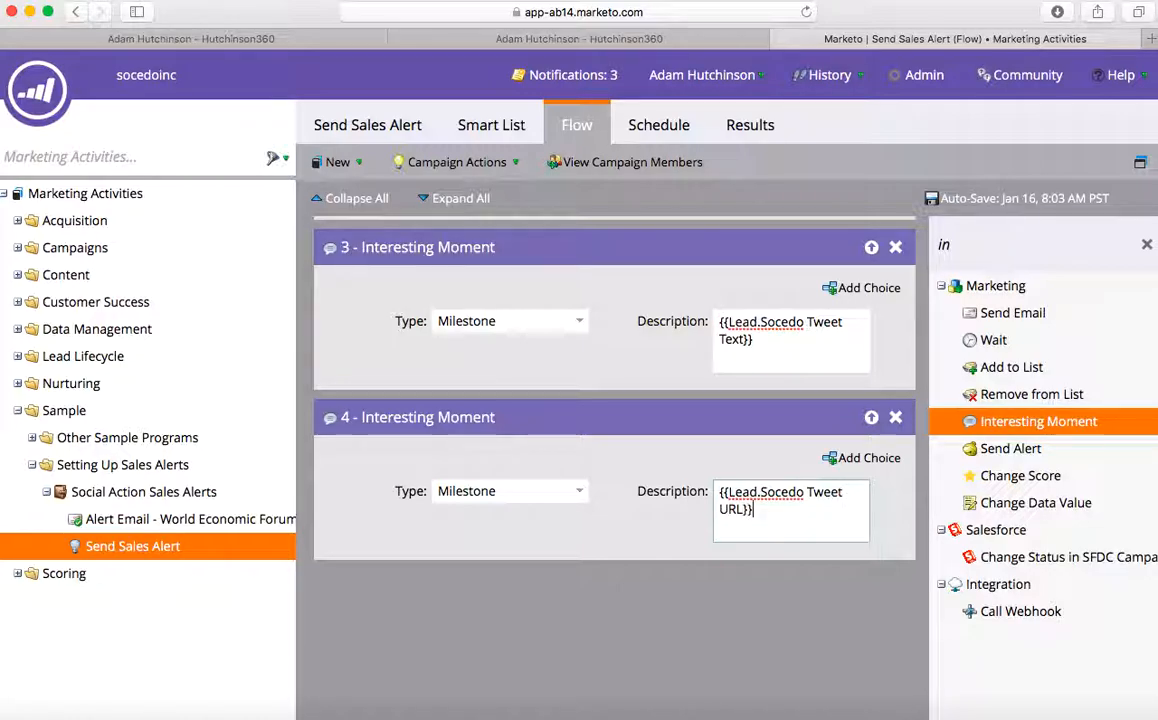
click(621, 618)
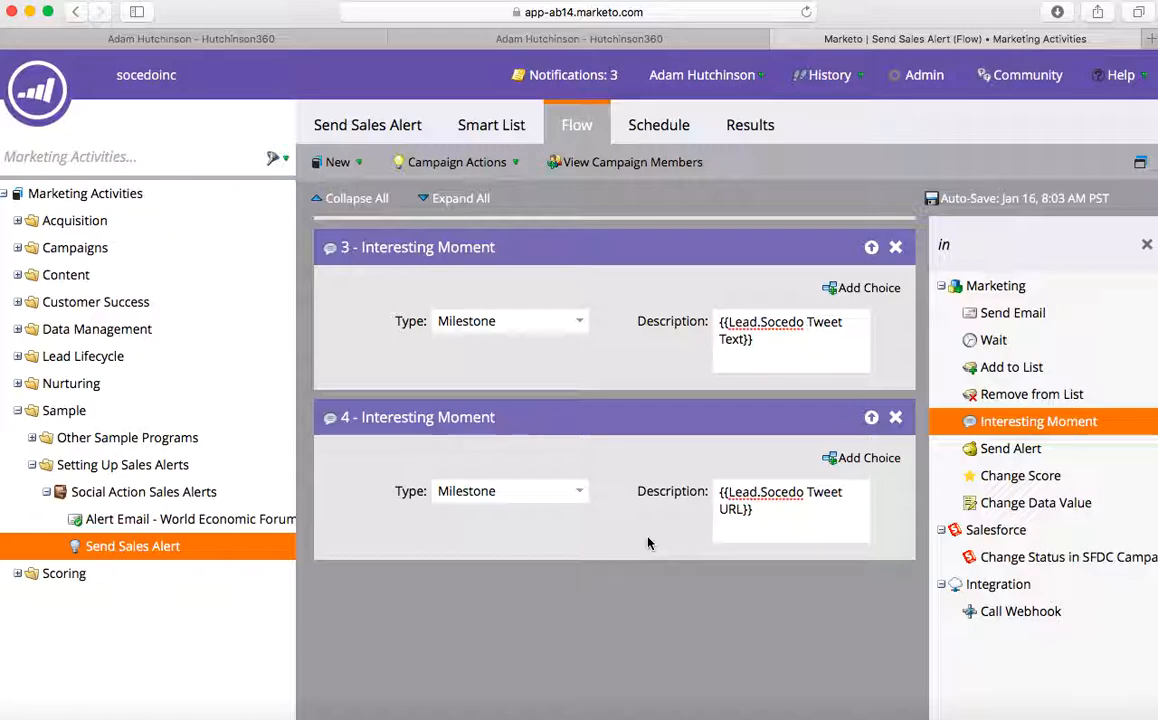
- Bring up the campaign's Schedule tab
scroll(647, 543, up, 3)
scroll(647, 543, up, 5)
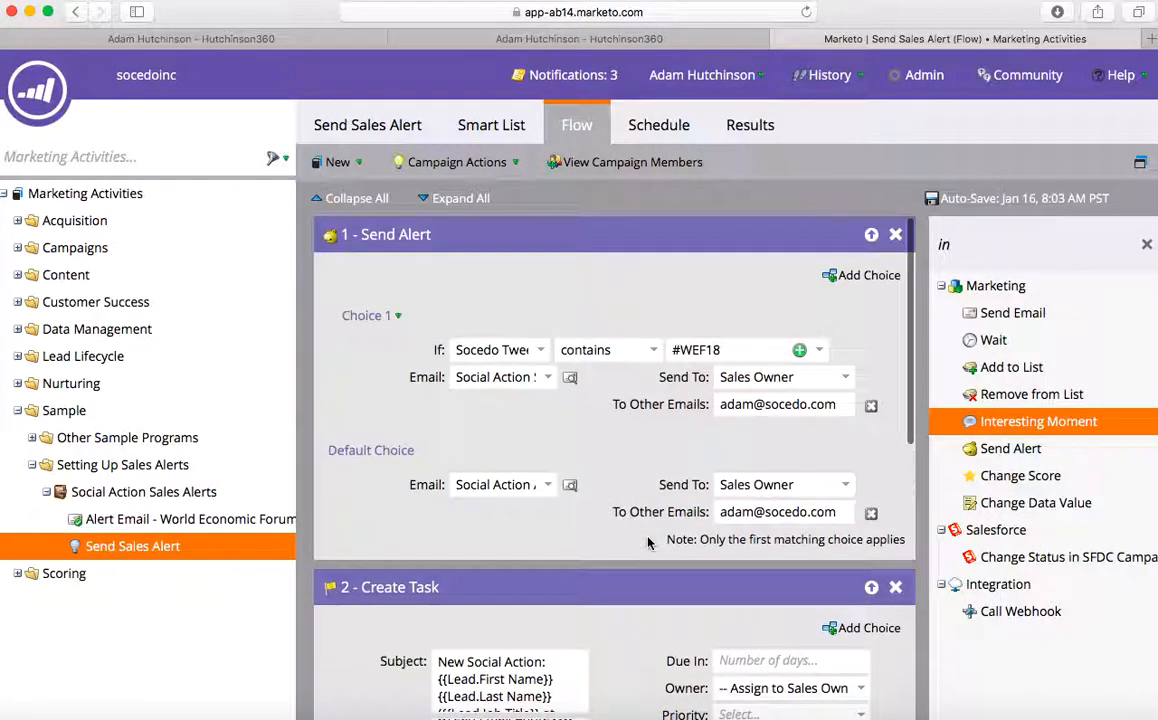
click(657, 134)
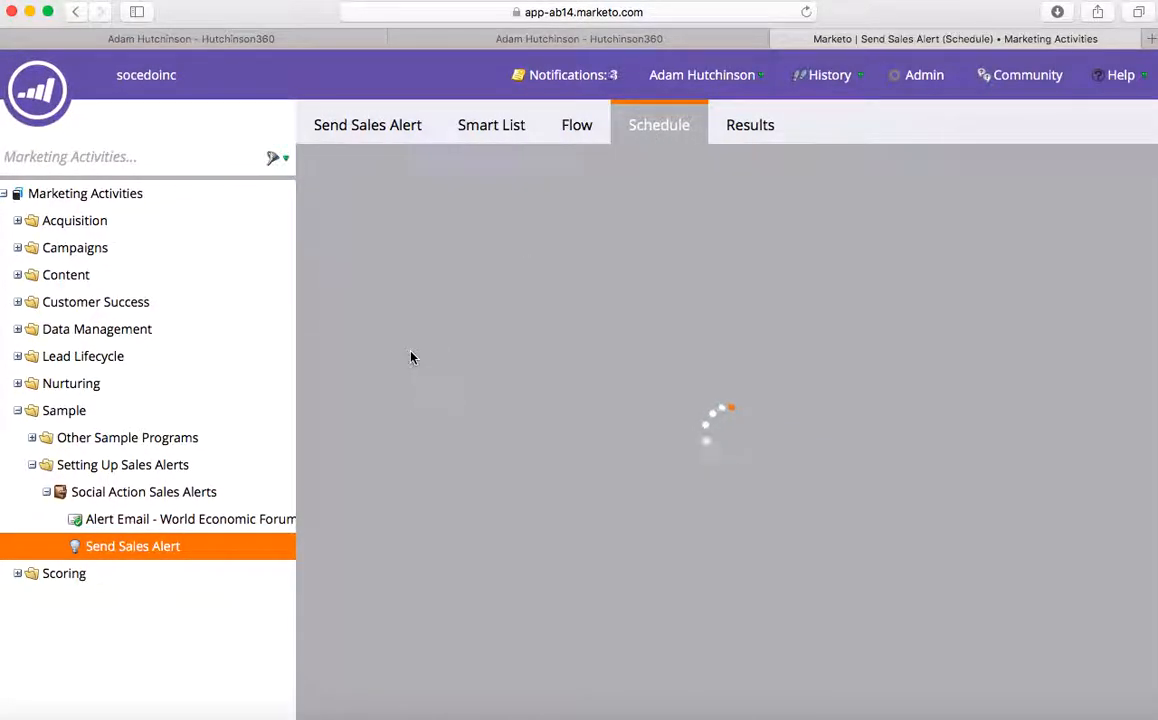